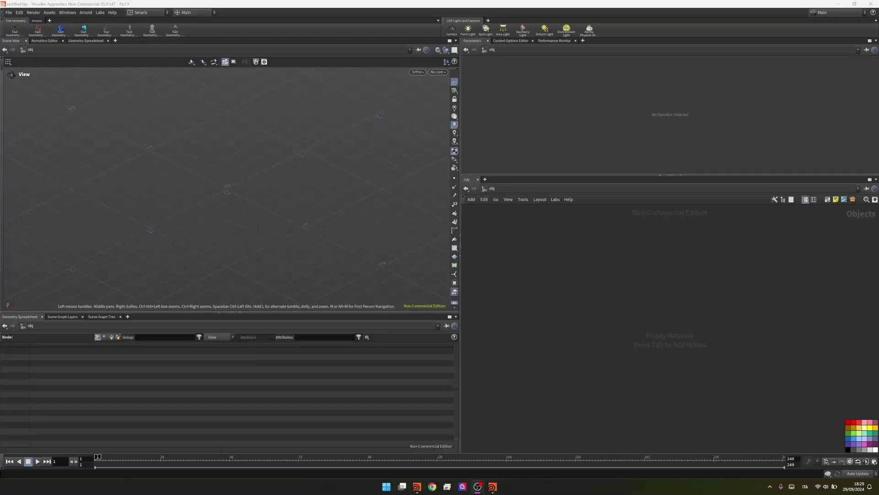
Add a Geometry node to the obj network
click(547, 277)
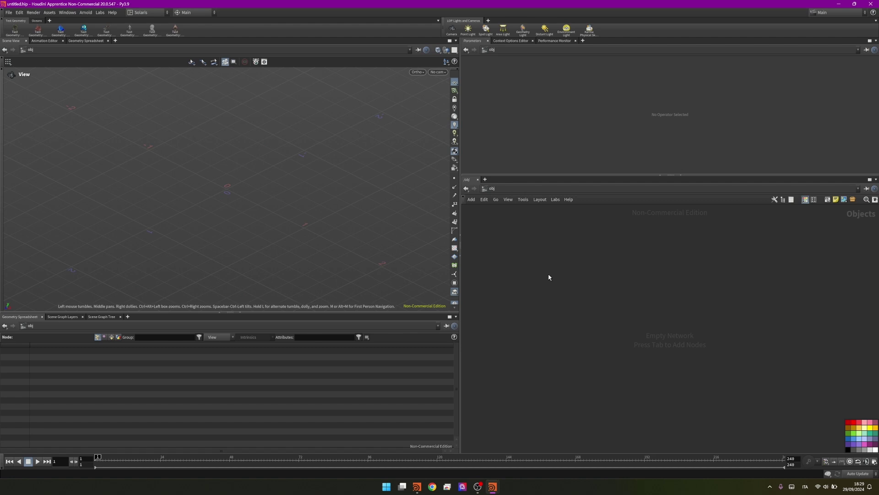
key(Tab)
text(geo)
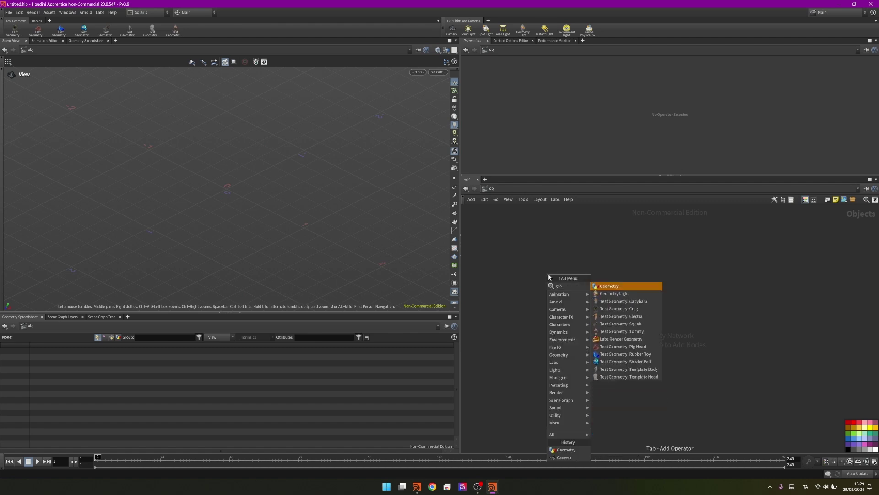
key(Return)
click(549, 277)
Rename the geometry node to ABSTRACT_FX and color it purple
double_click(584, 274)
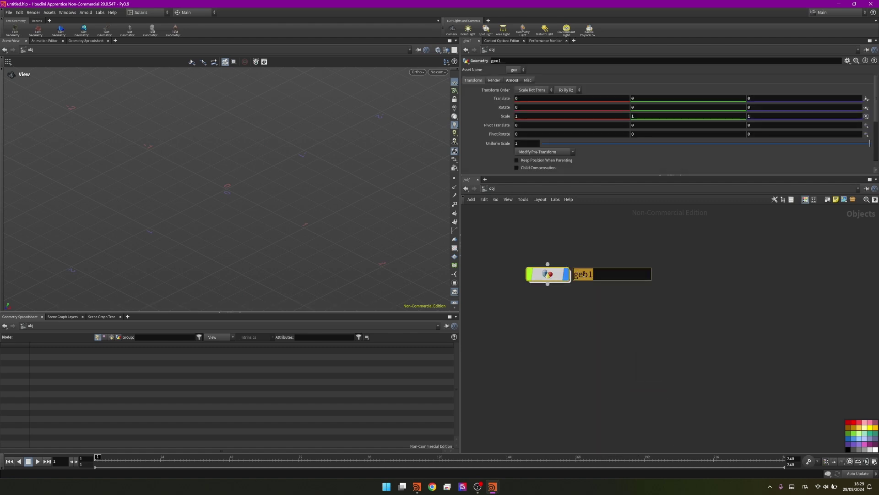
text(ABSTRATC)
key(BackSpace)
key(BackSpace)
text(CT_FX)
double_click(584, 274)
key(ctrl+c)
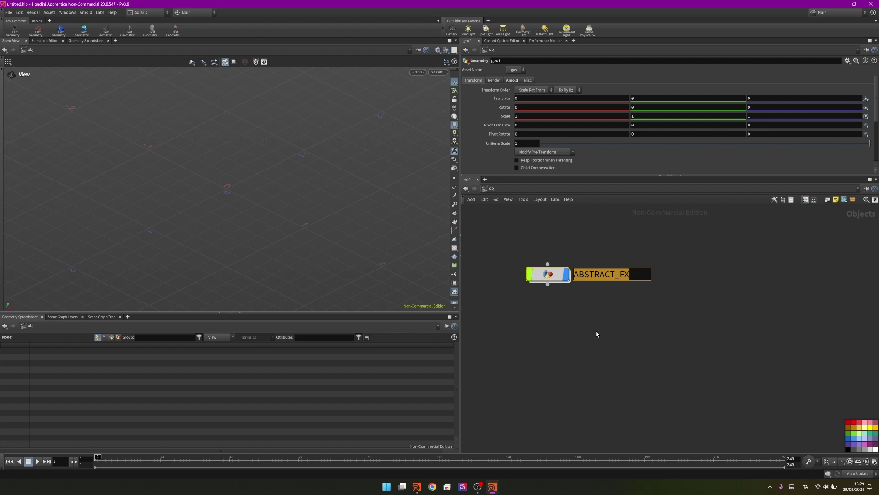
click(596, 334)
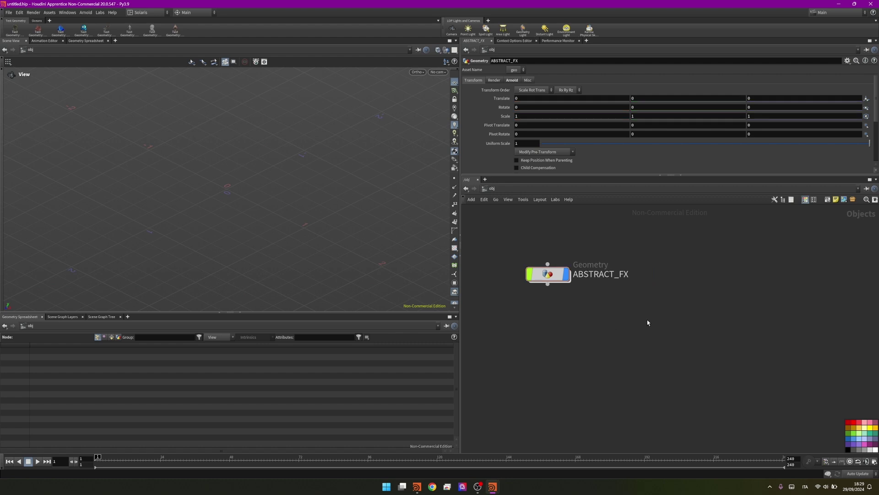
click(854, 444)
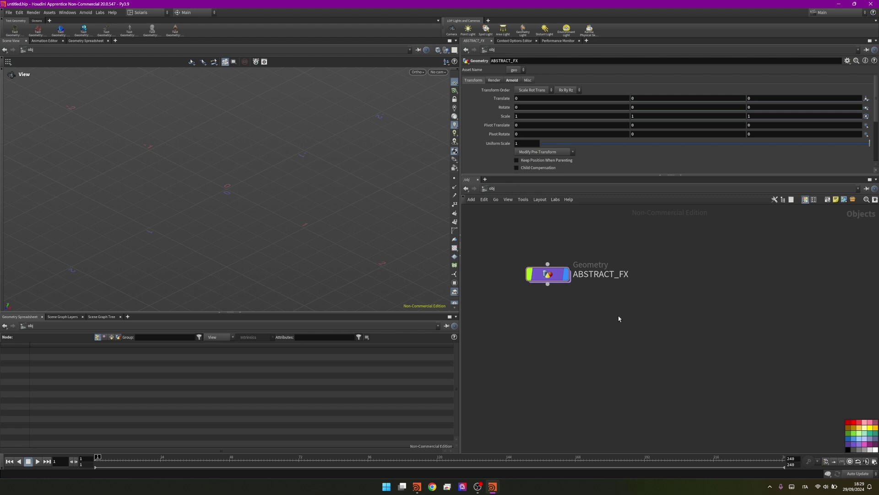
Save the scene as ABSTRACT_FX.hipnc
key(ctrl+shift+s)
drag(457, 311, 438, 309)
key(ctrl+v)
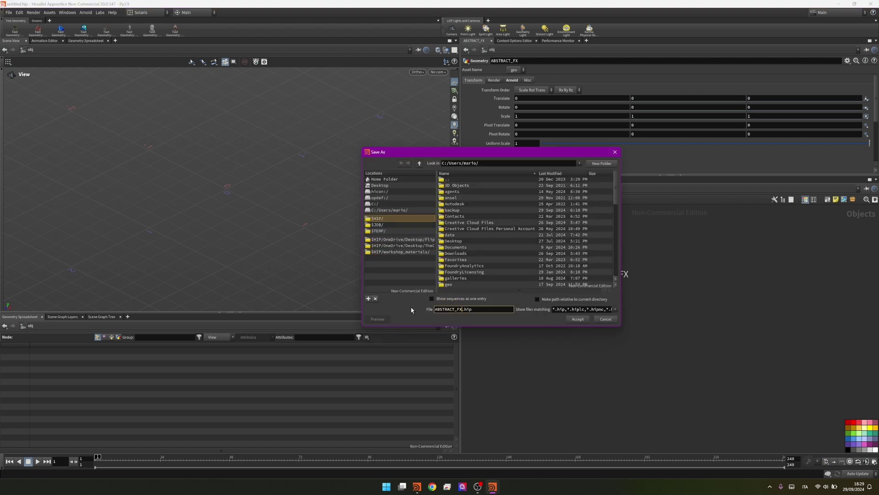
key(Return)
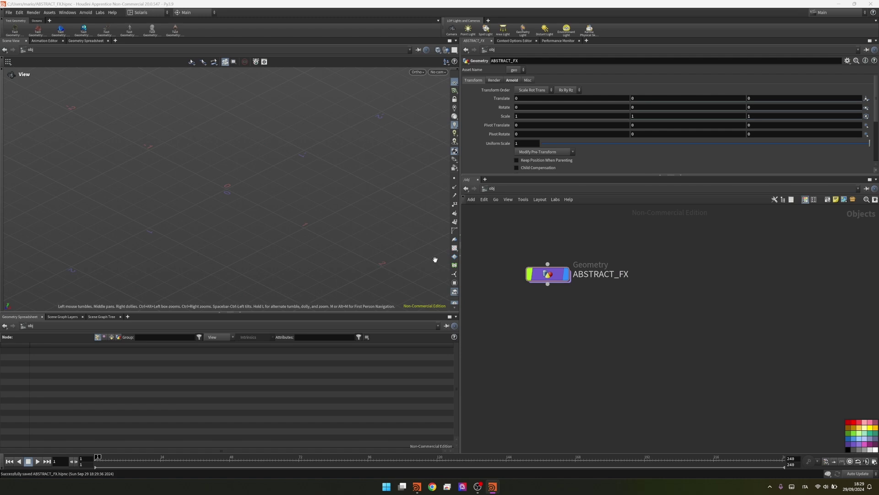
Inside ABSTRACT_FX, add a polygon sphere1 node
double_click(551, 276)
key(Tab)
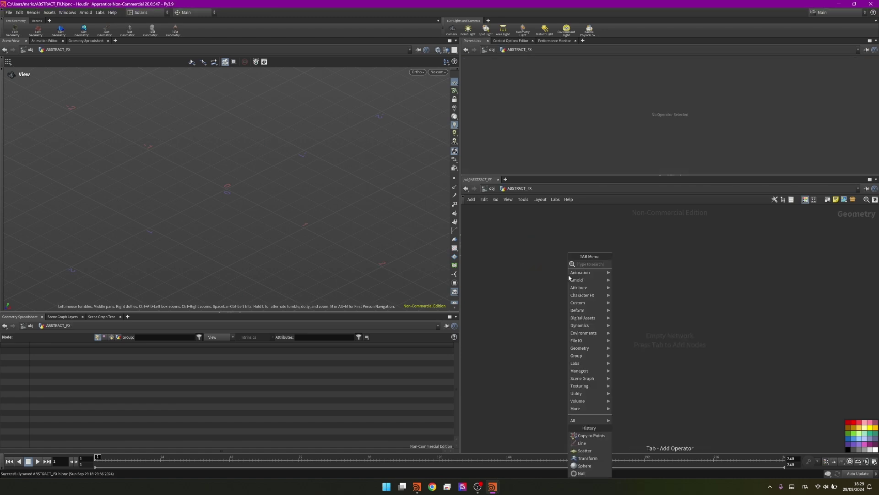
text(sphe)
key(Return)
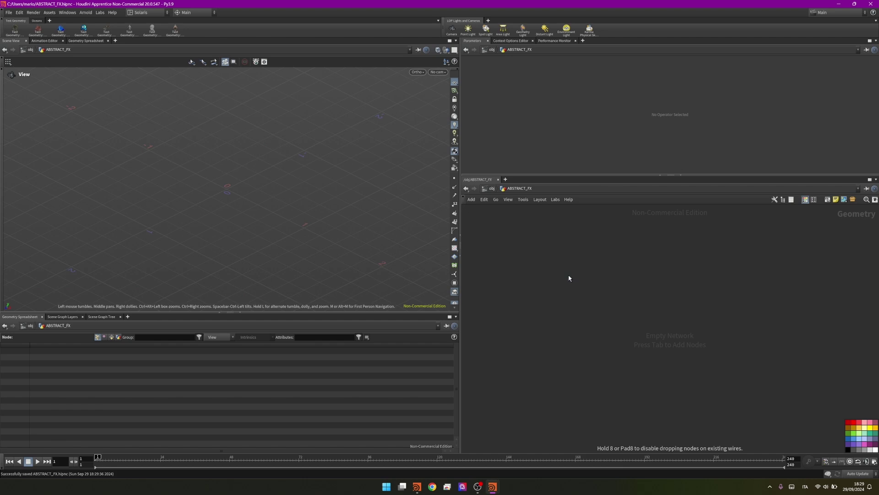
click(568, 276)
Wire a Transform after sphere1 and scale it to 0.6 in Y
key(Tab)
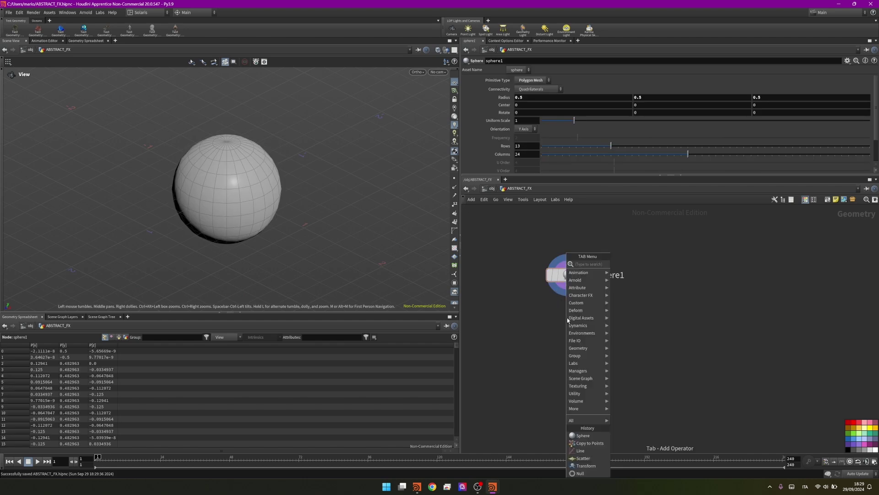
text(transf)
key(Return)
click(567, 318)
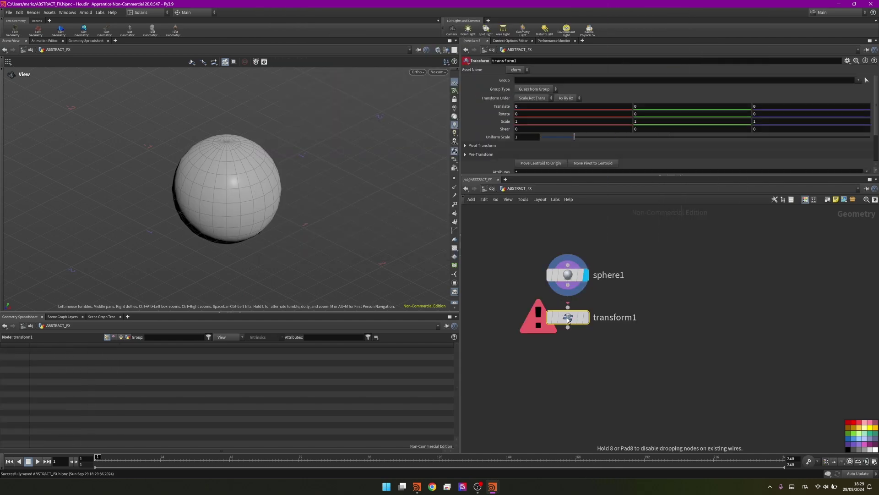
drag(568, 307, 574, 292)
click(587, 317)
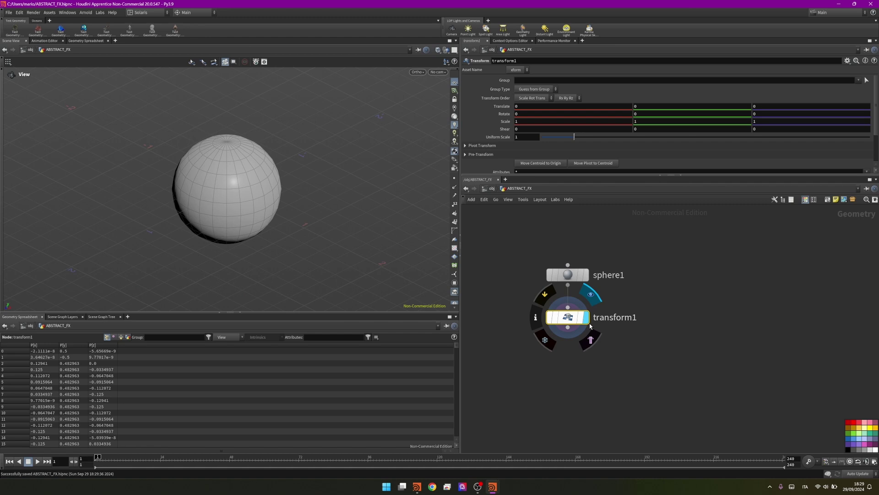
click(649, 121)
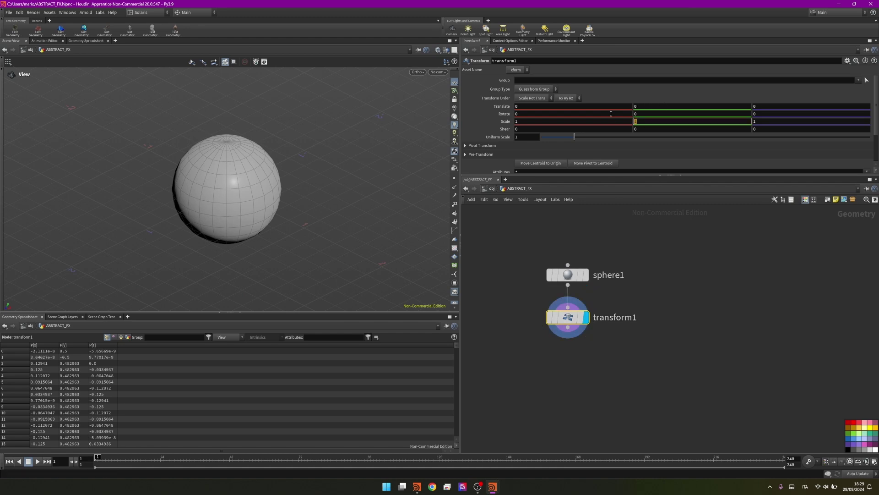
key(Return)
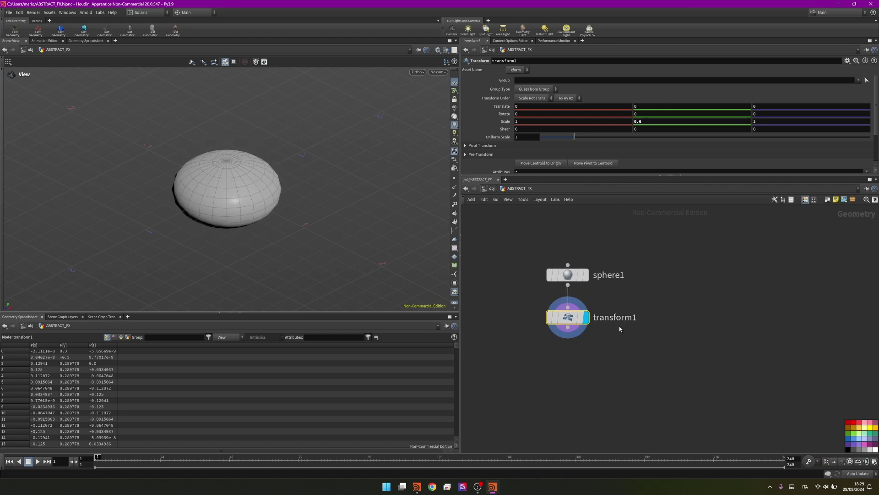
Scatter 1500 points over transform1 and display scatter1
key(Tab)
text(sca)
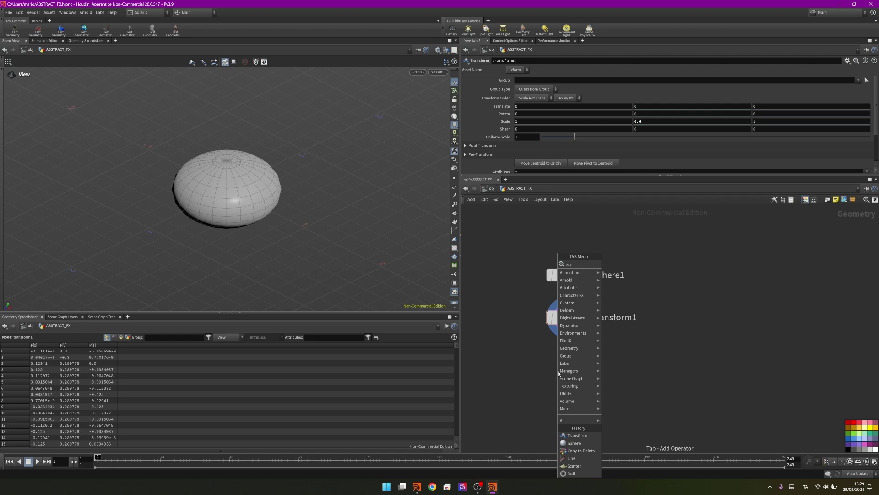
key(Return)
click(558, 370)
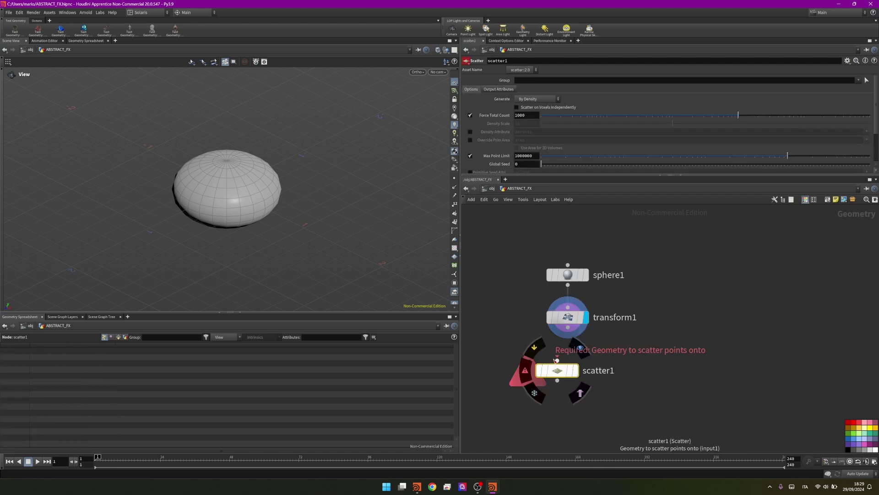
drag(557, 360, 568, 328)
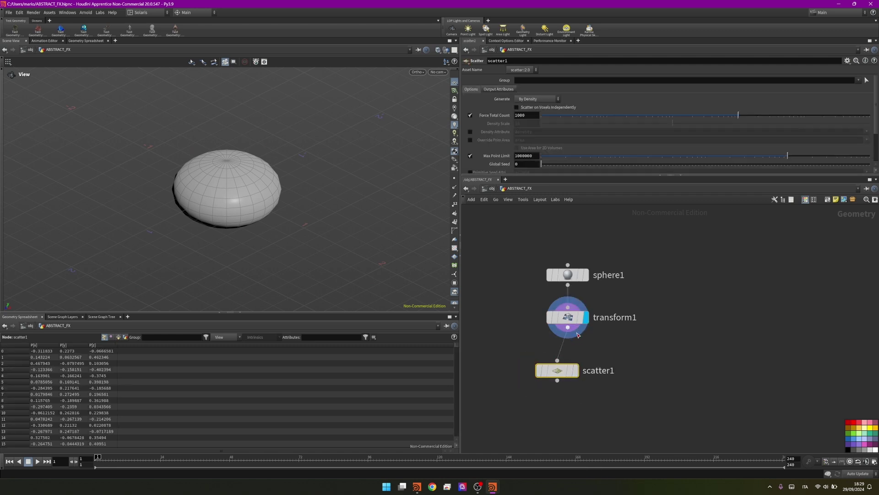
click(578, 372)
drag(561, 372, 572, 372)
double_click(528, 117)
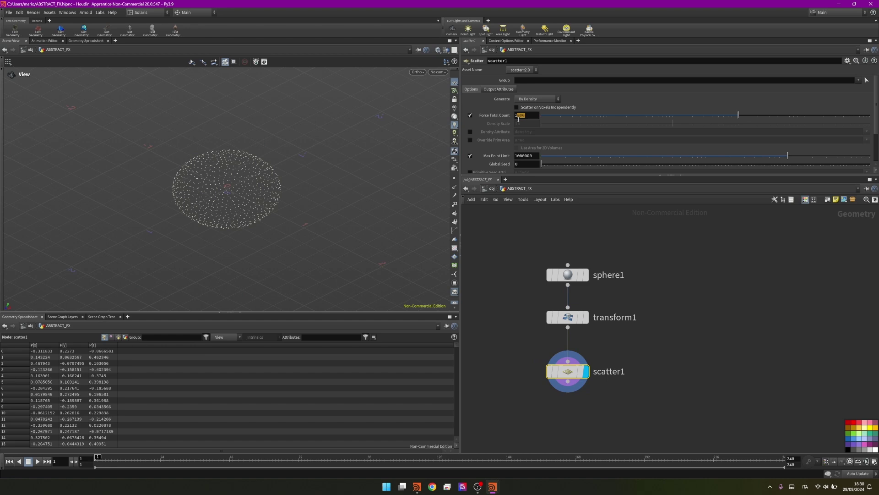
text(1500)
key(Return)
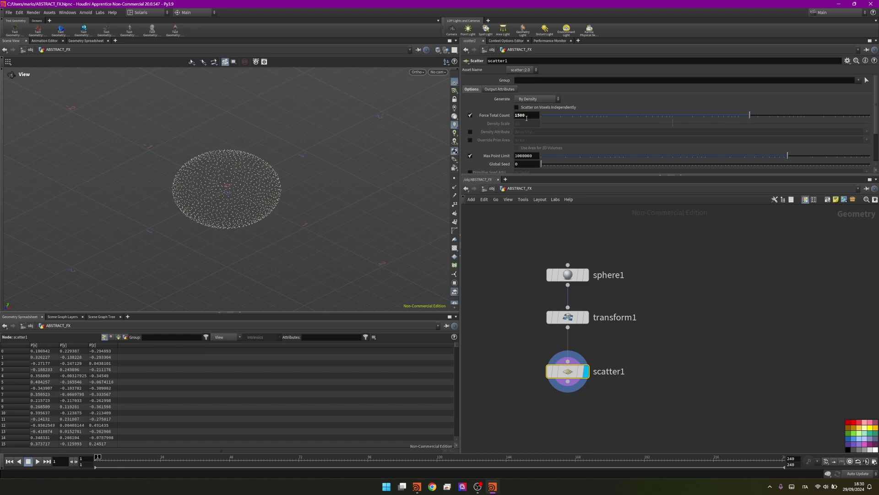
middle_drag(466, 332, 618, 293)
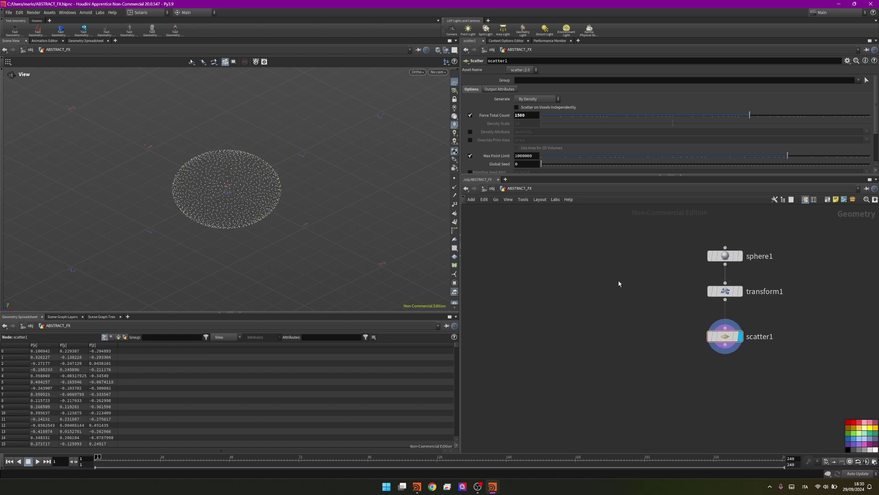
key(Tab)
Add a line1 node of length 0.5 with 12 points
text(line)
key(Return)
click(608, 282)
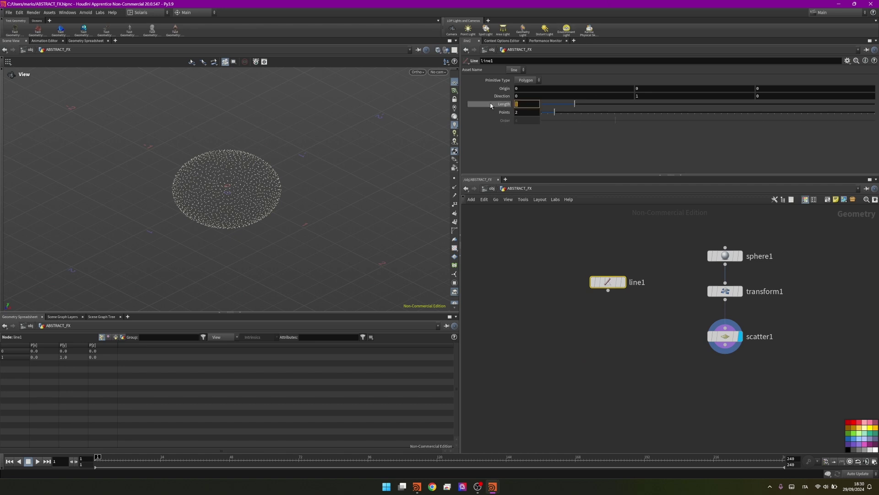
middle_drag(491, 106, 491, 106)
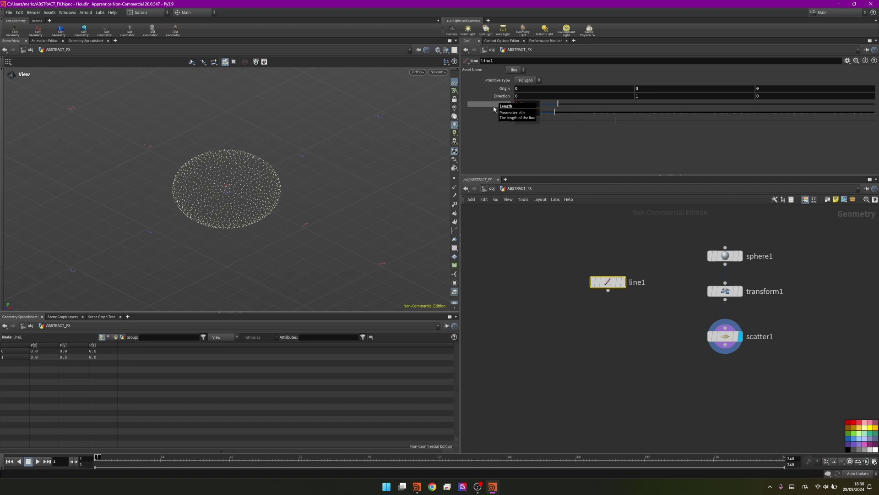
click(623, 282)
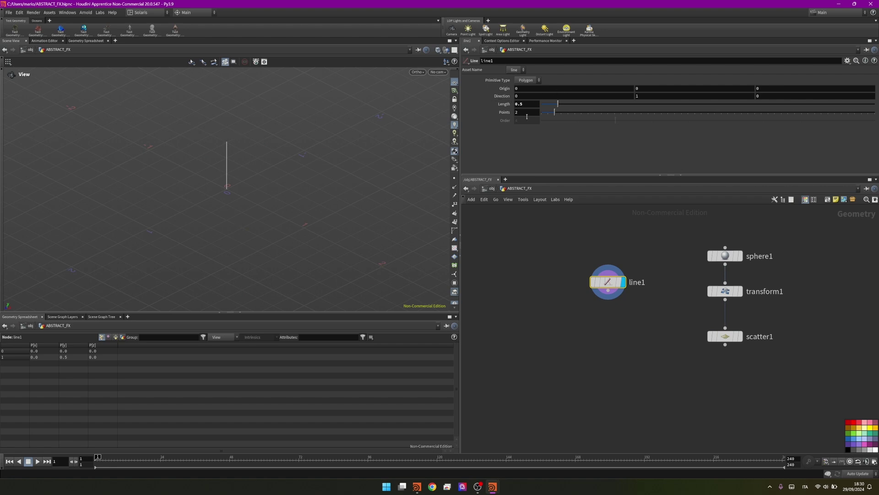
middle_drag(504, 113, 504, 113)
text(12)
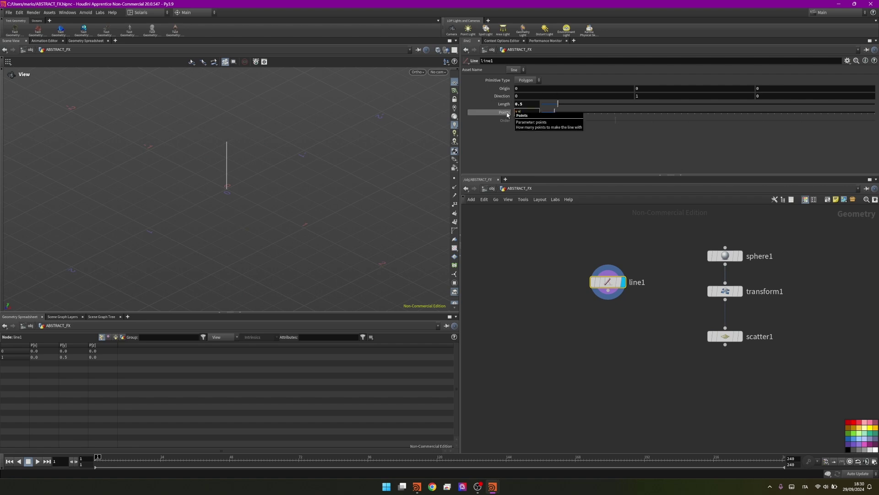
key(Return)
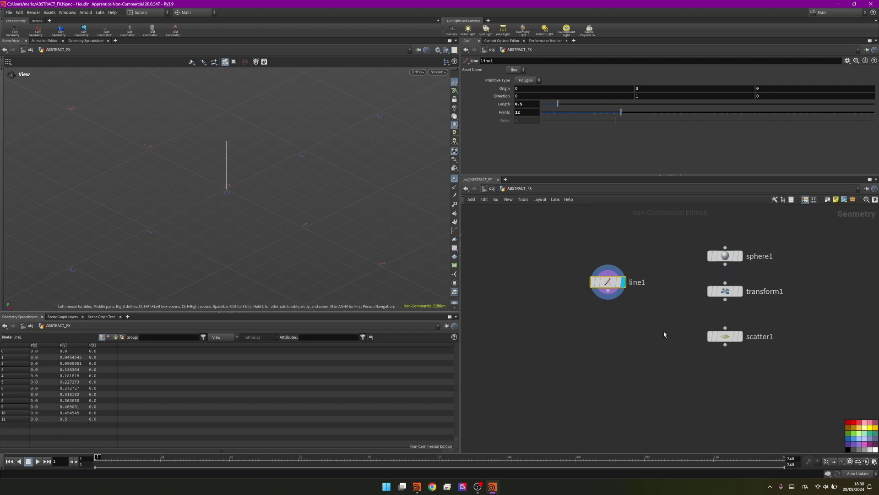
Move line1 level with sphere1 and color both nodes green
middle_drag(663, 334, 614, 329)
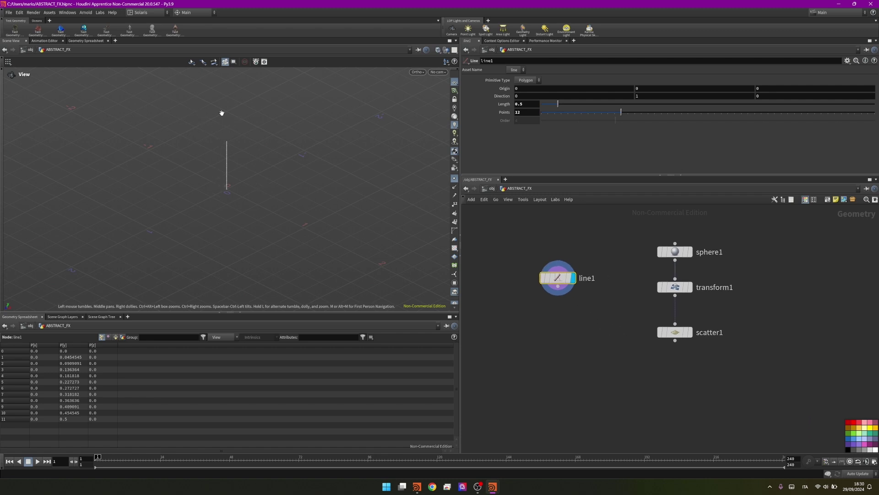
middle_drag(588, 303, 576, 265)
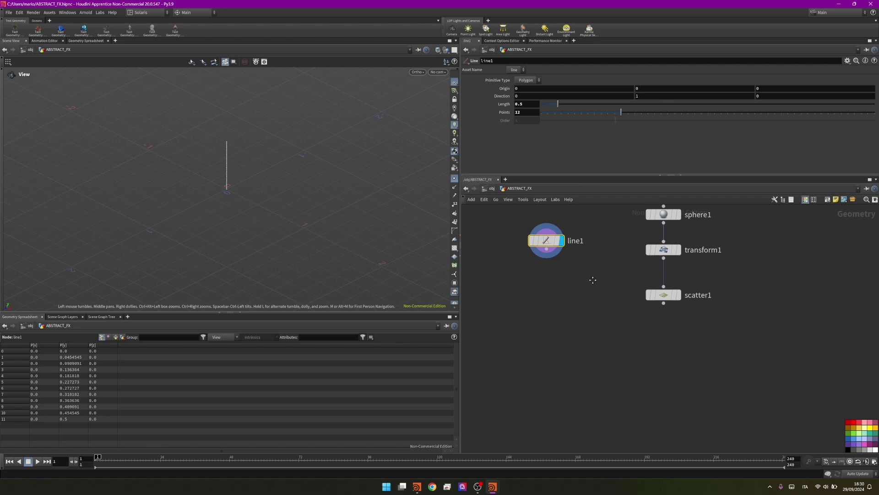
scroll(568, 298, down, 3)
drag(555, 309, 555, 290)
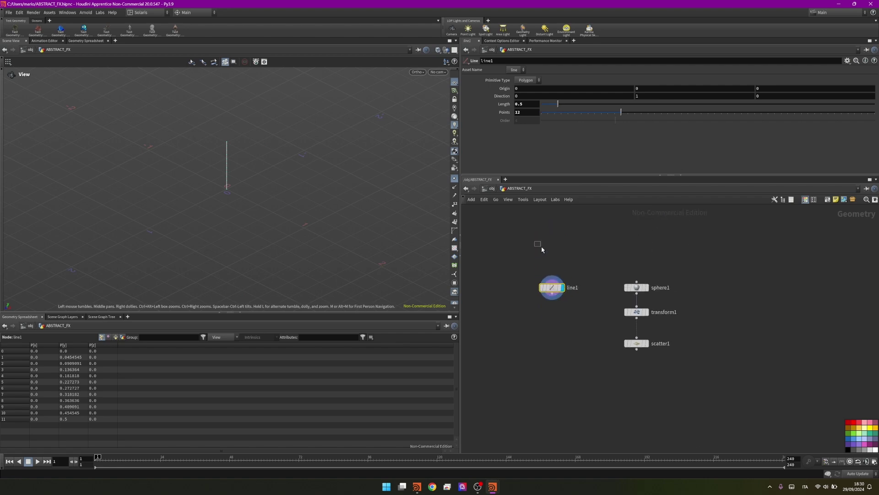
drag(534, 240, 672, 306)
click(855, 438)
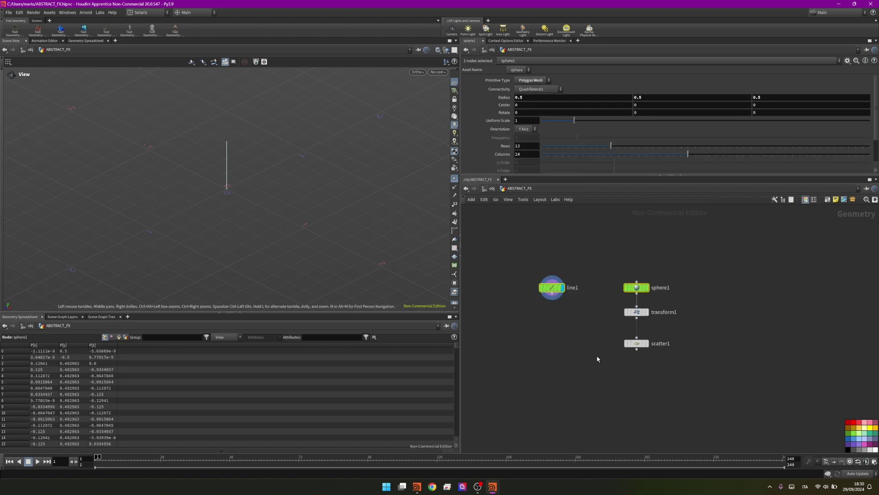
middle_drag(597, 357, 603, 327)
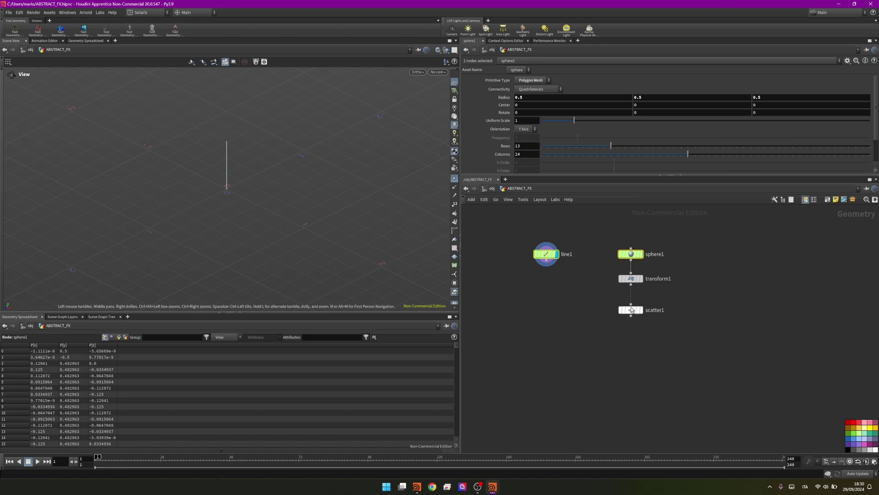
Add Copy to Points with line1 in input 1 and scatter1 in input 2, and display it
click(612, 354)
key(Tab)
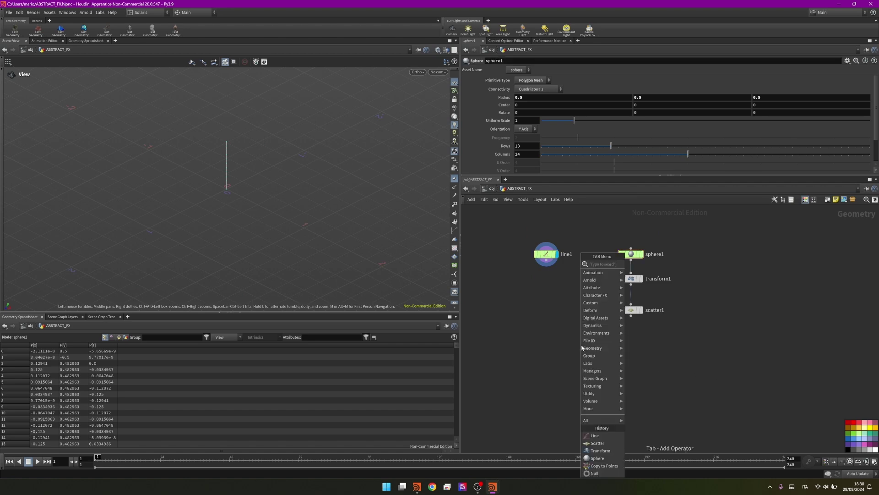
text(ctp)
key(Return)
click(582, 347)
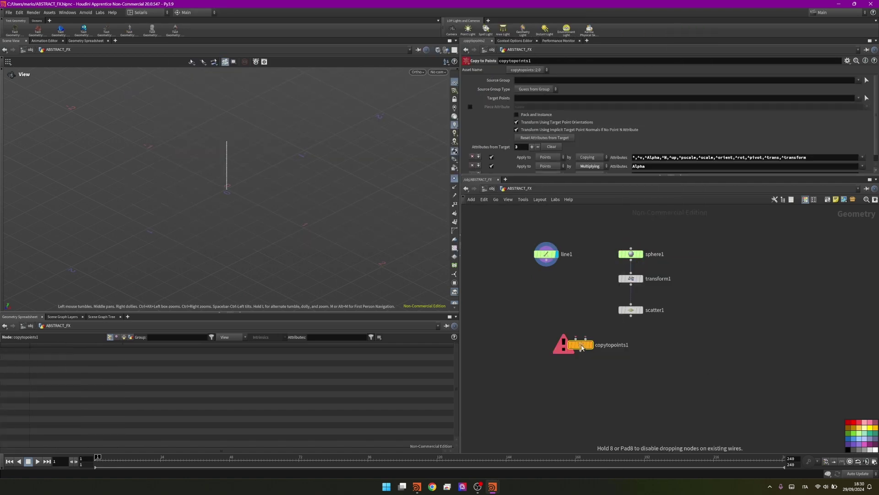
drag(545, 262, 576, 339)
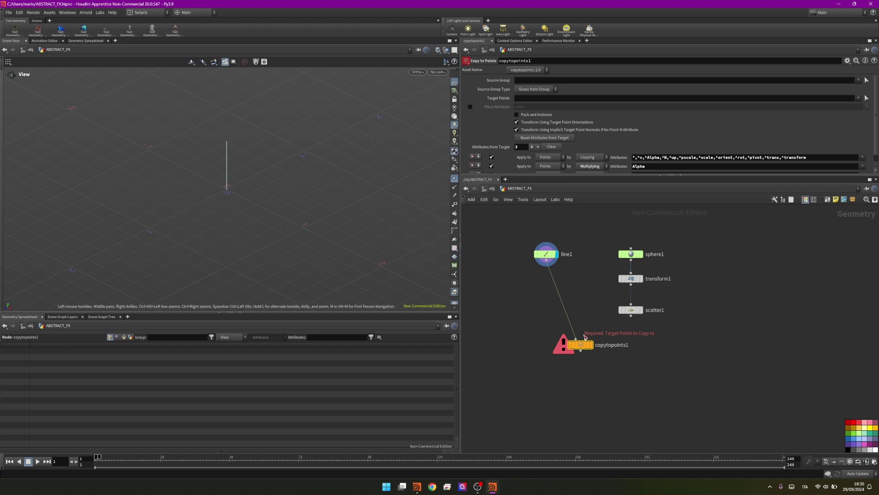
click(547, 254)
drag(631, 316, 586, 340)
click(591, 345)
click(579, 345)
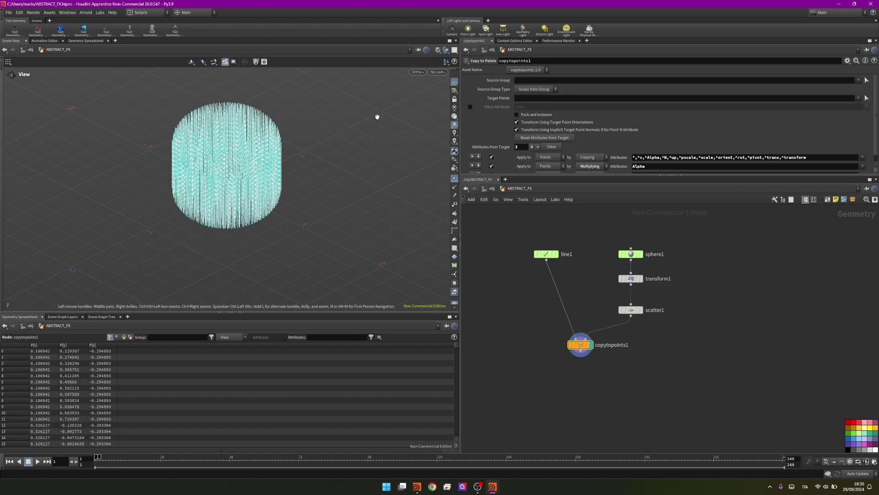
Turn off point display on the copied strands
scroll(346, 149, up, 5)
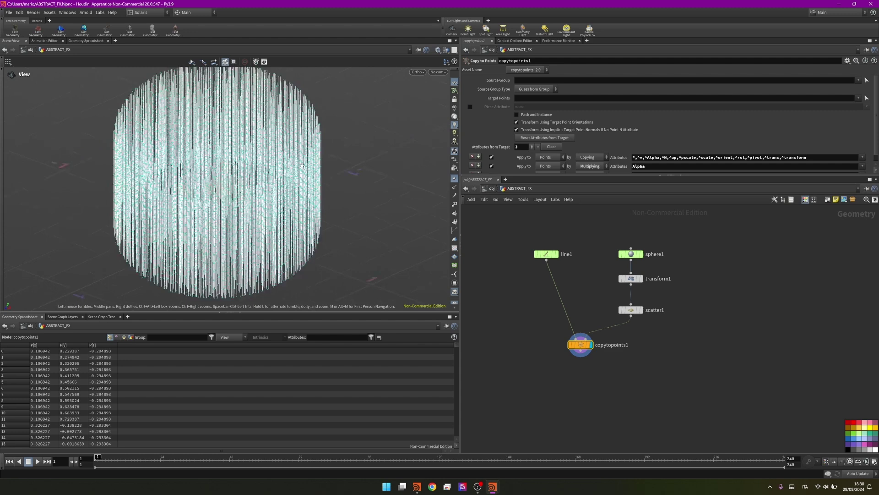
click(455, 179)
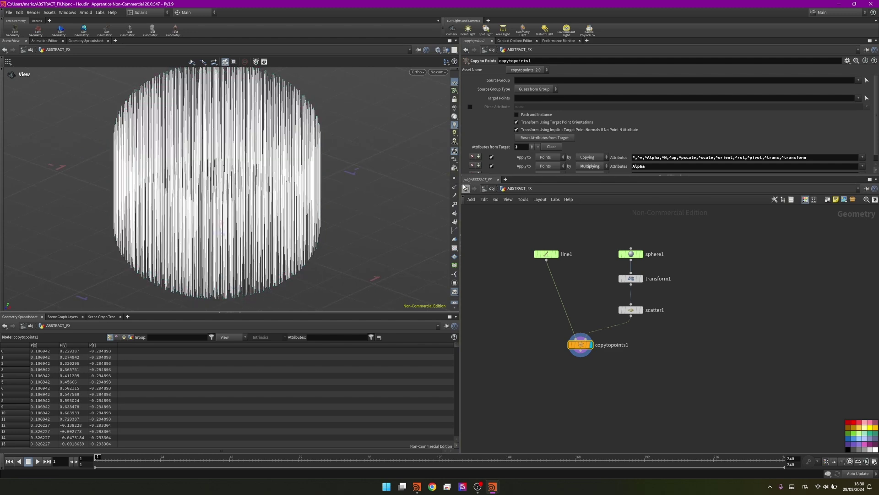
middle_drag(590, 375, 578, 341)
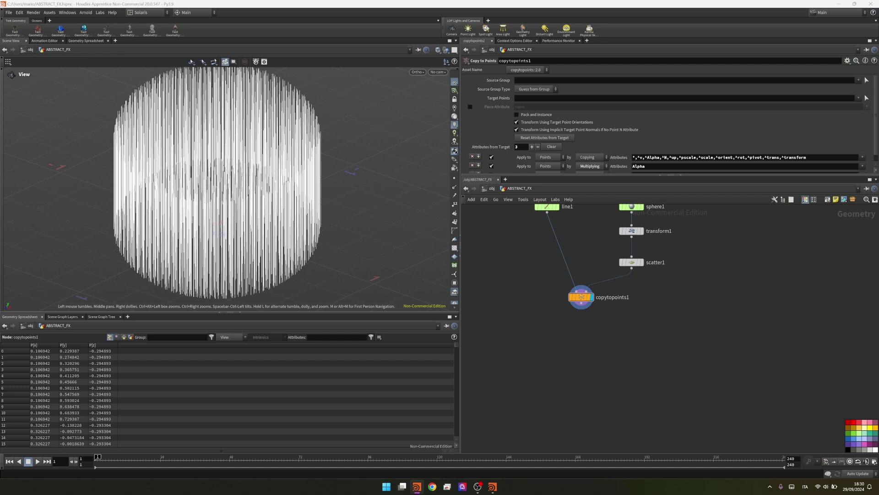
Add a Vellum Configure Hair node fed by copytopoints1
click(564, 339)
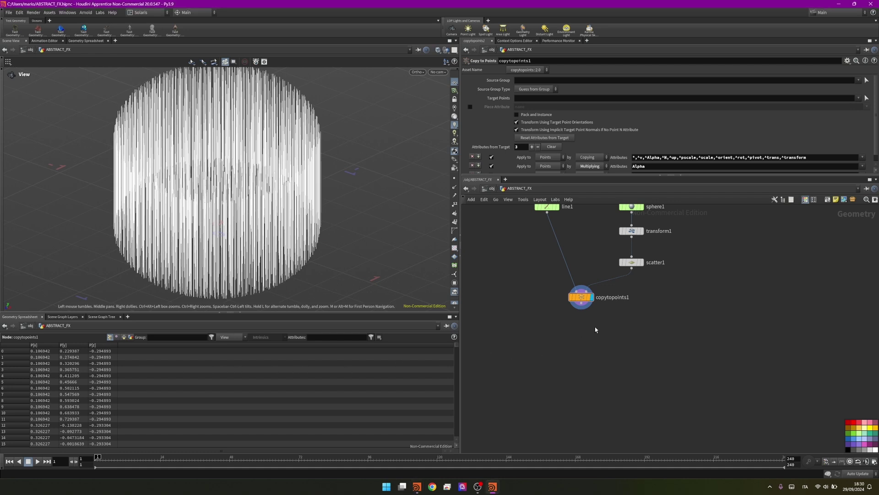
key(Tab)
text(ha)
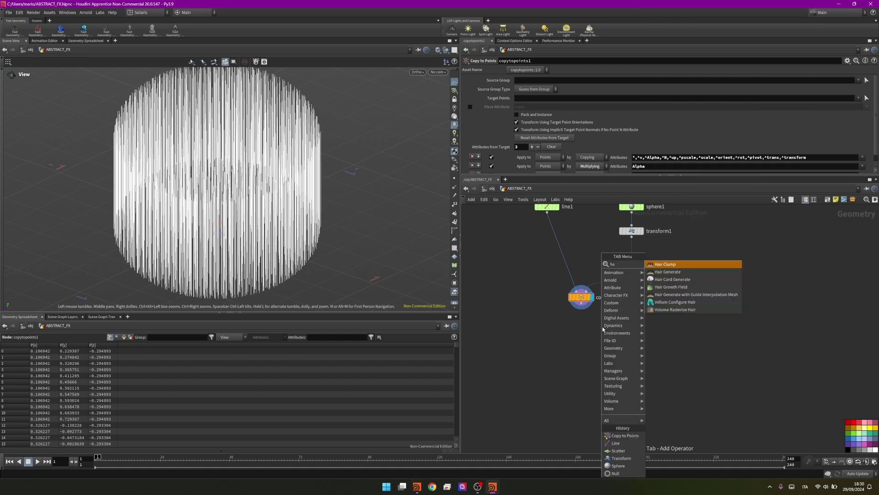
key(Down)
key(Down)
key(Down)
key(Down)
key(Down)
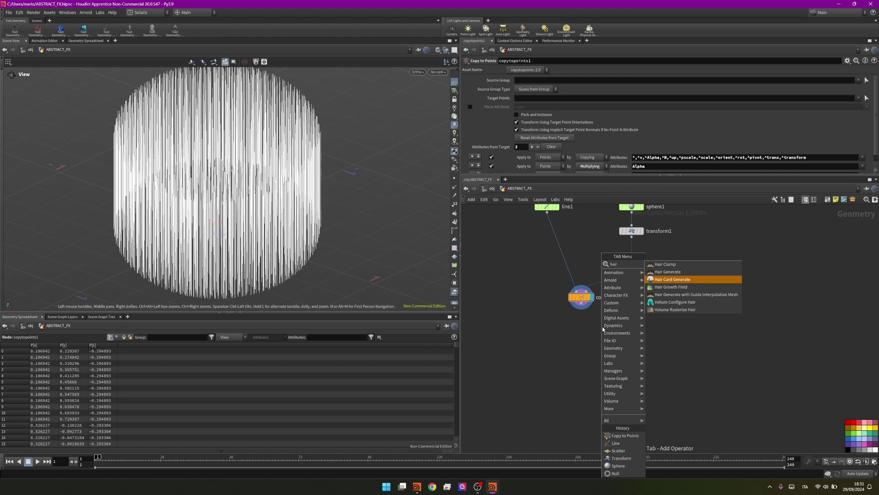
key(Return)
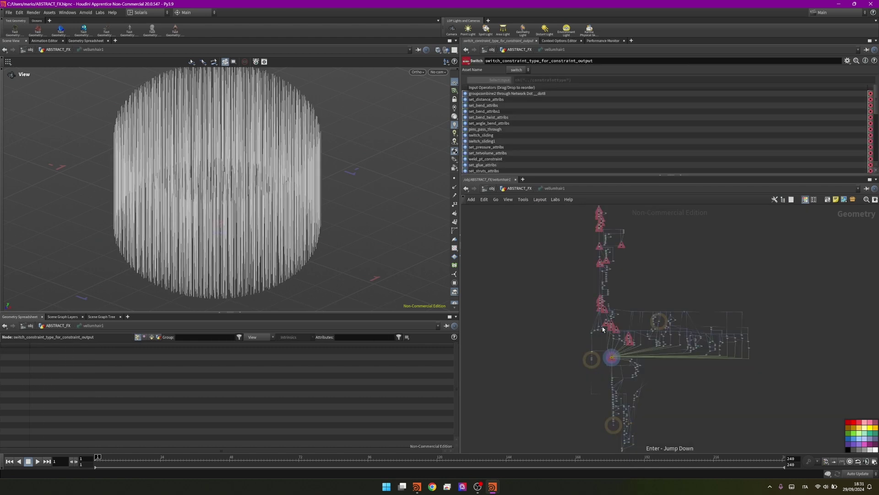
key(u)
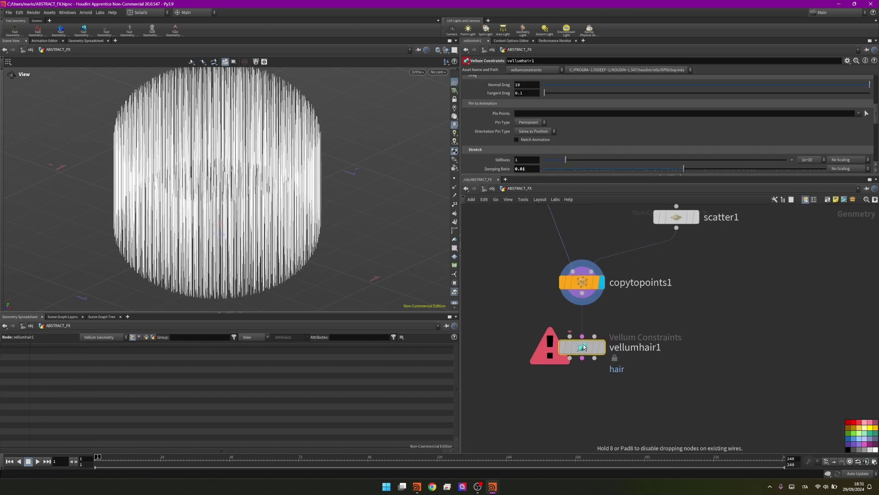
drag(572, 335, 582, 293)
scroll(581, 320, down, 3)
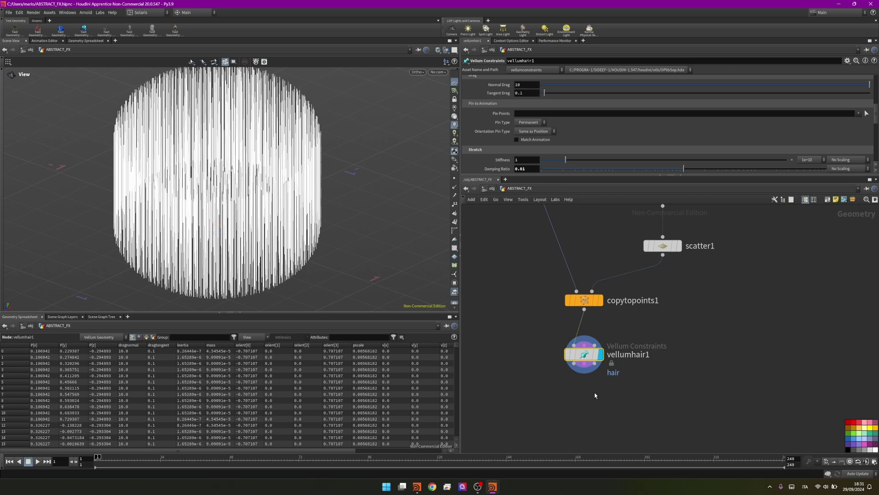
Add vellumsolver1 below vellumhair1 and connect both of its outputs
key(Tab)
text(ve)
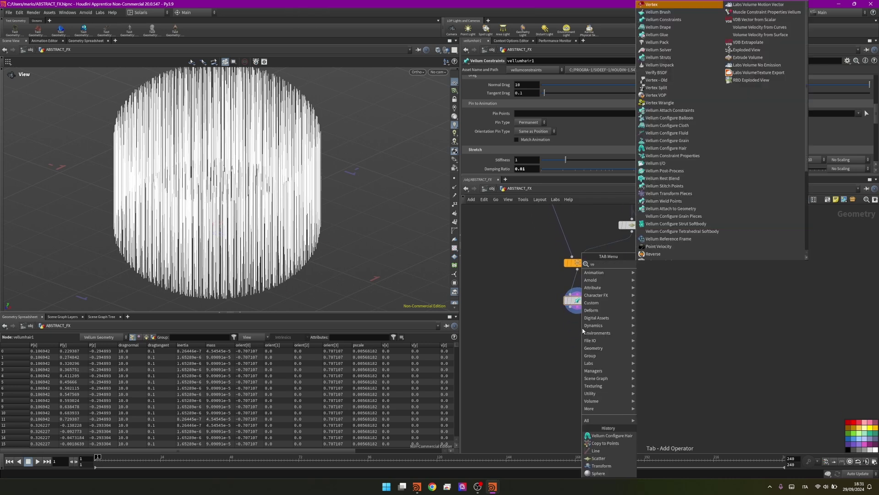
text(llum so)
key(Return)
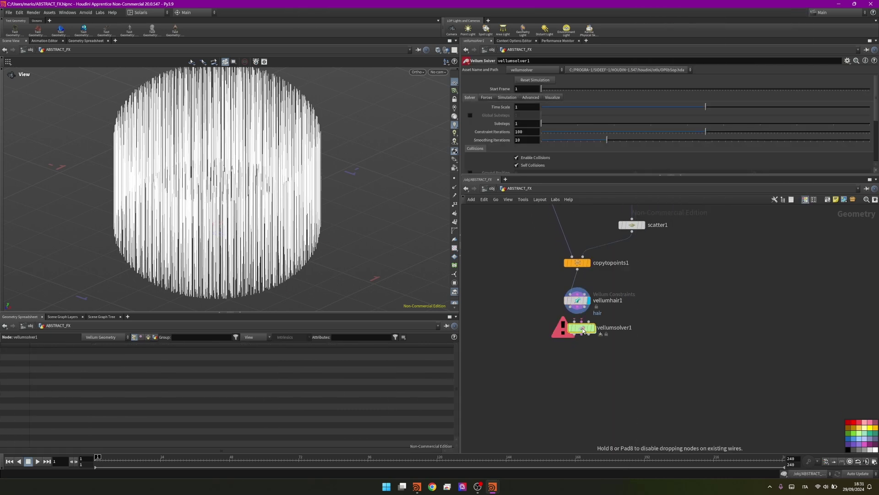
click(578, 342)
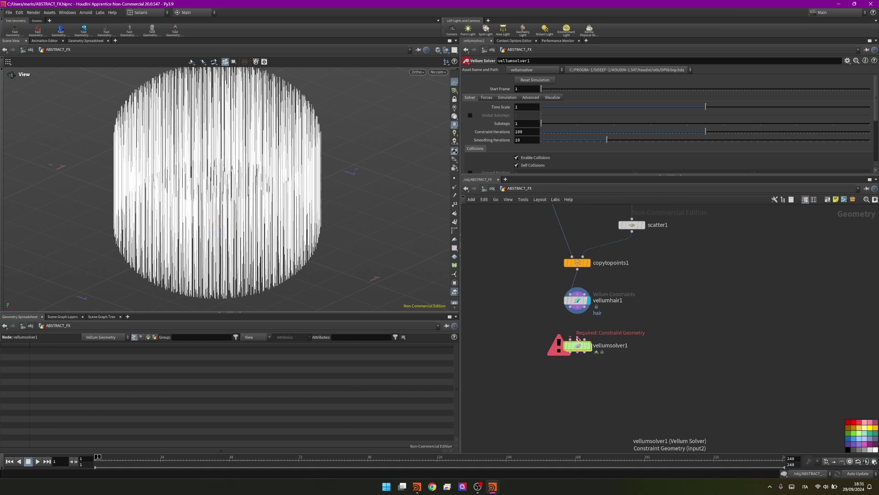
drag(578, 340, 580, 312)
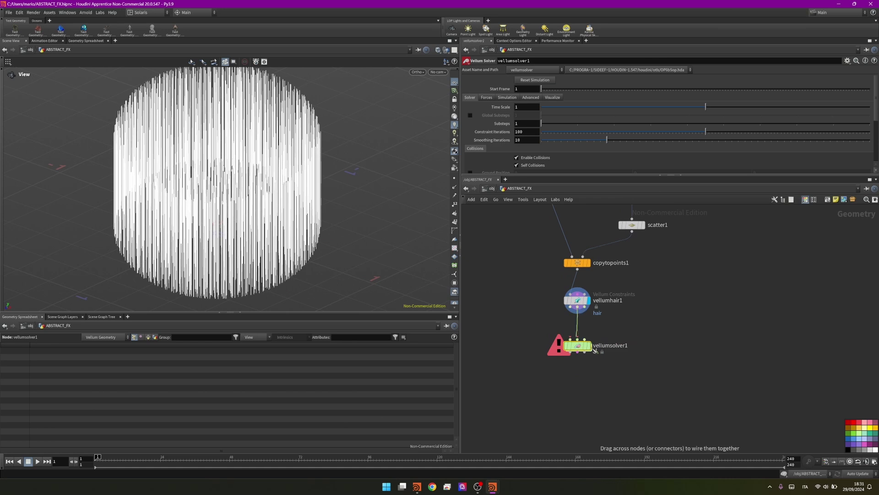
drag(596, 351, 597, 359)
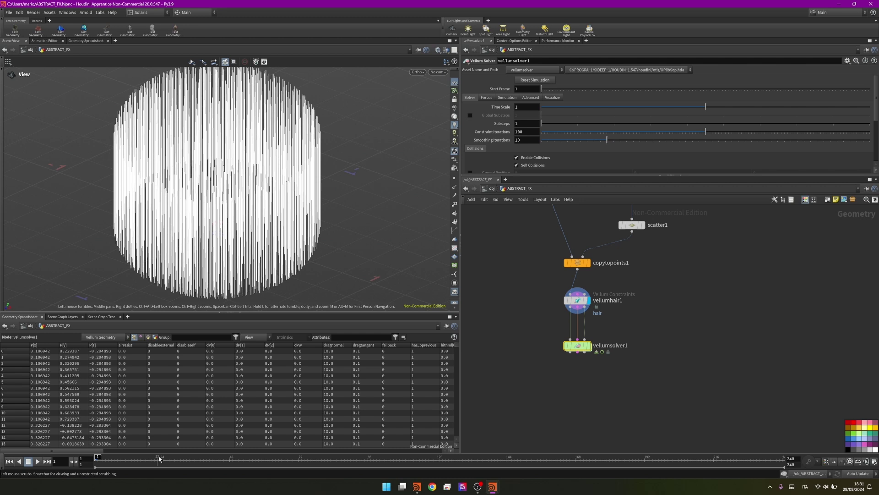
Set vellumsolver1's Gravity Y to 0 in the Forces settings
scroll(579, 342, up, 3)
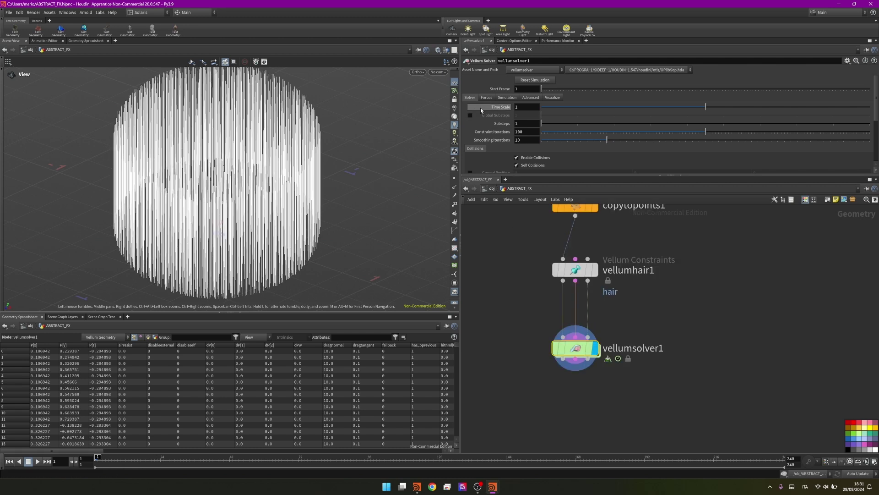
click(486, 98)
drag(656, 106, 617, 109)
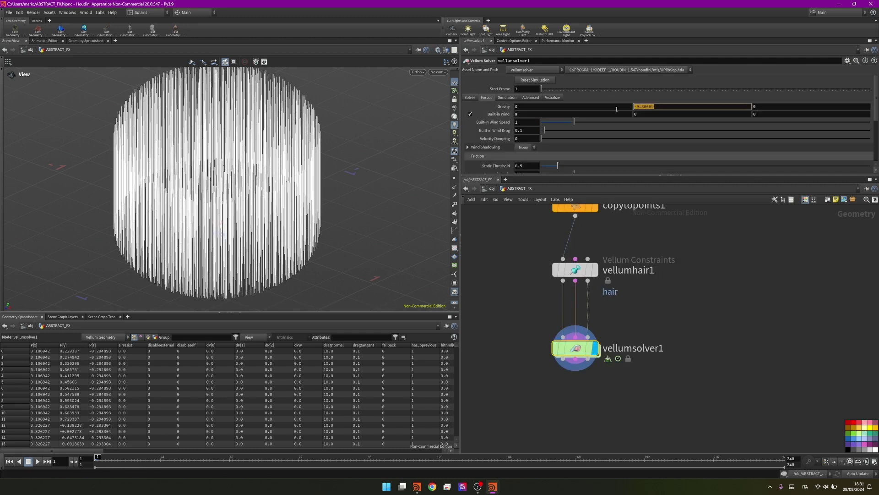
text(0)
key(Return)
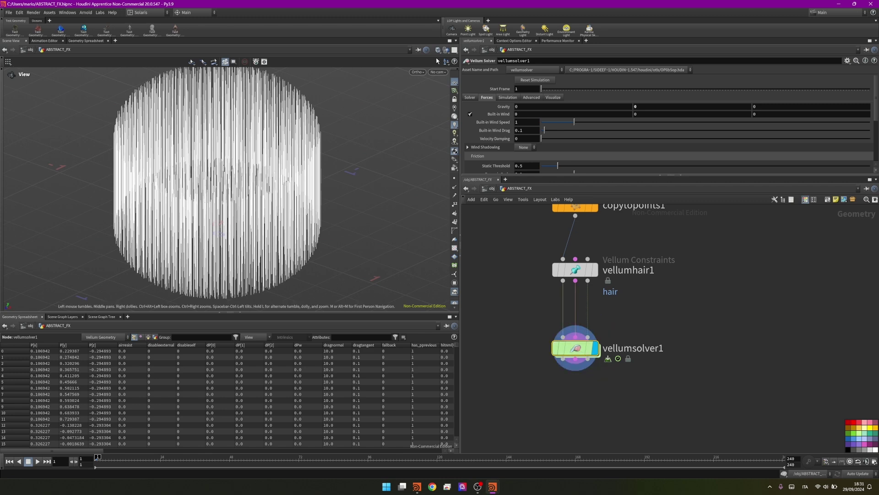
Set the solver Time Scale to 0.5 and play the simulation to frame 126
click(475, 99)
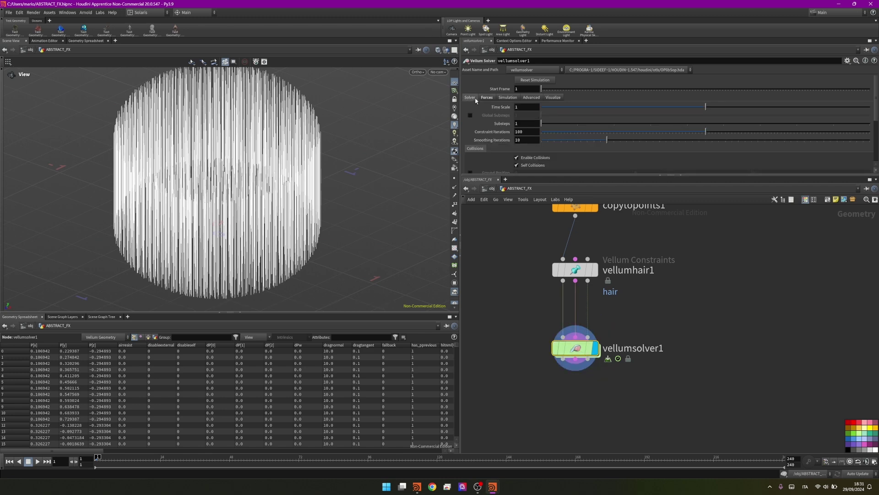
click(528, 108)
text(0.5)
key(Return)
key(Up)
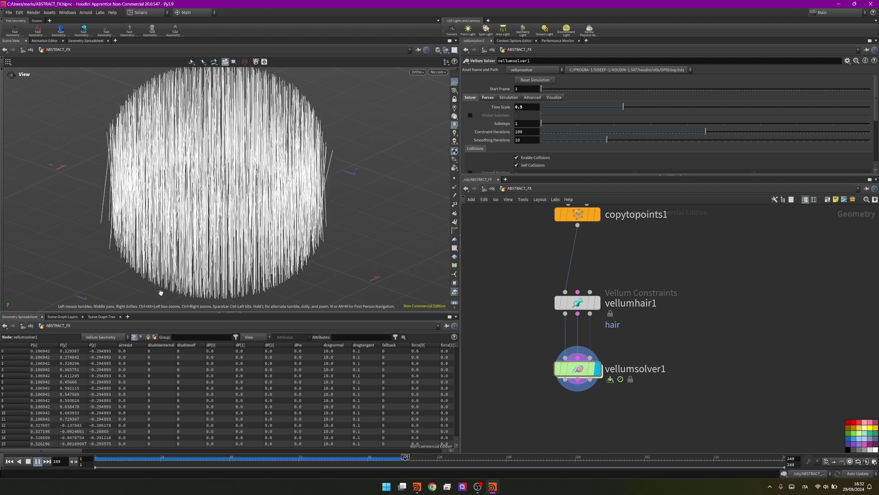
click(37, 462)
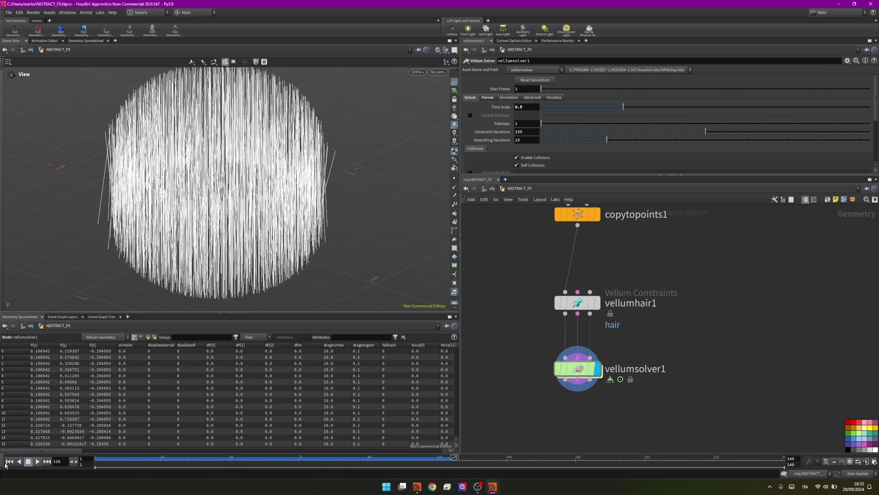
Rewind, then insert a Group Expression named roots grouping each strand's first point
click(10, 461)
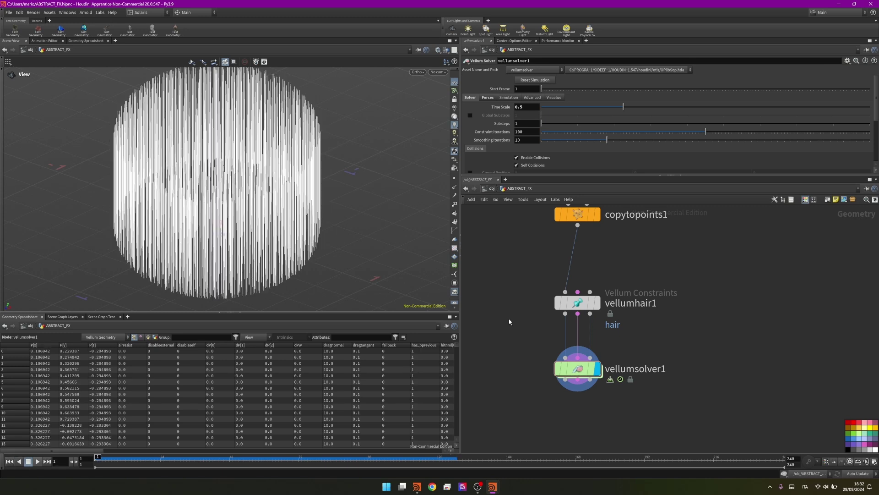
key(Tab)
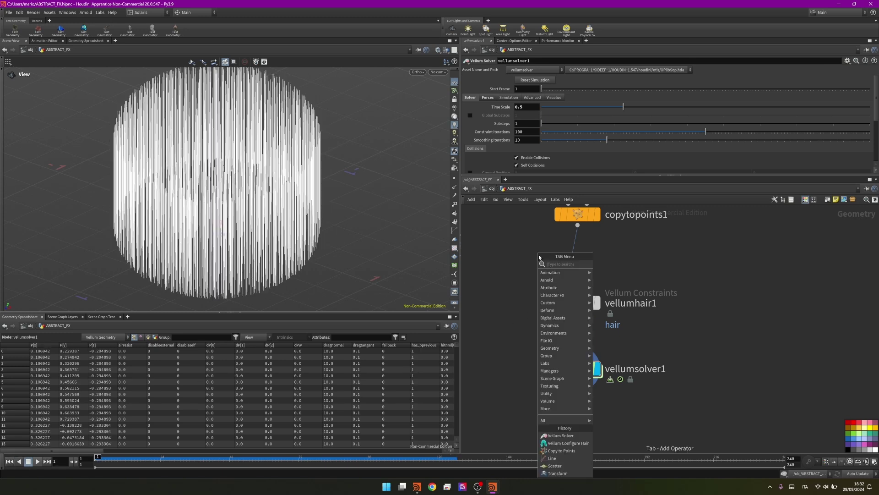
text(expres)
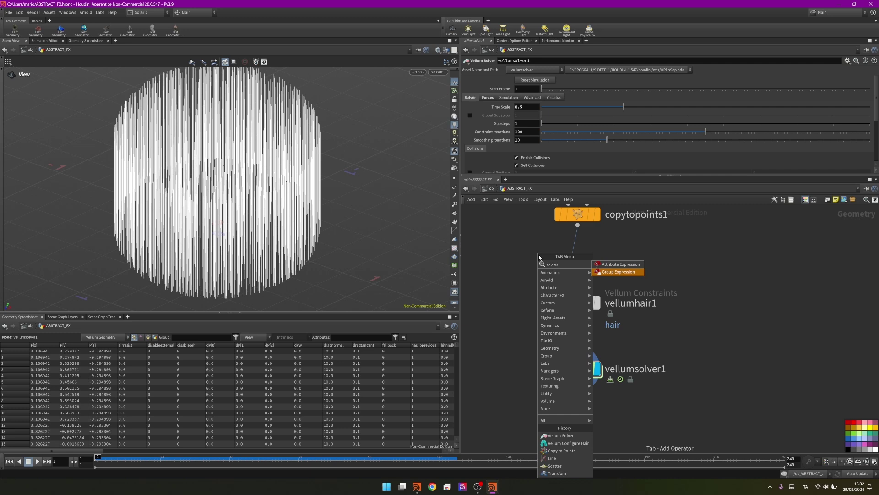
click(618, 271)
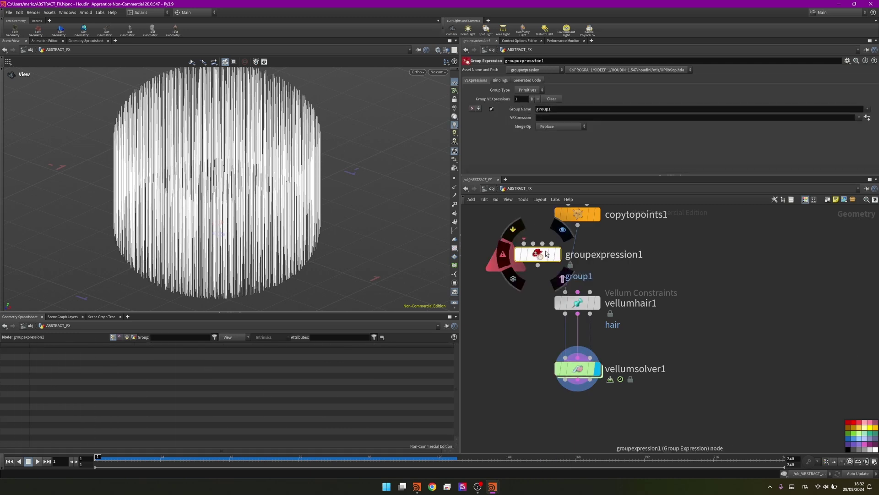
drag(537, 254, 577, 259)
double_click(543, 109)
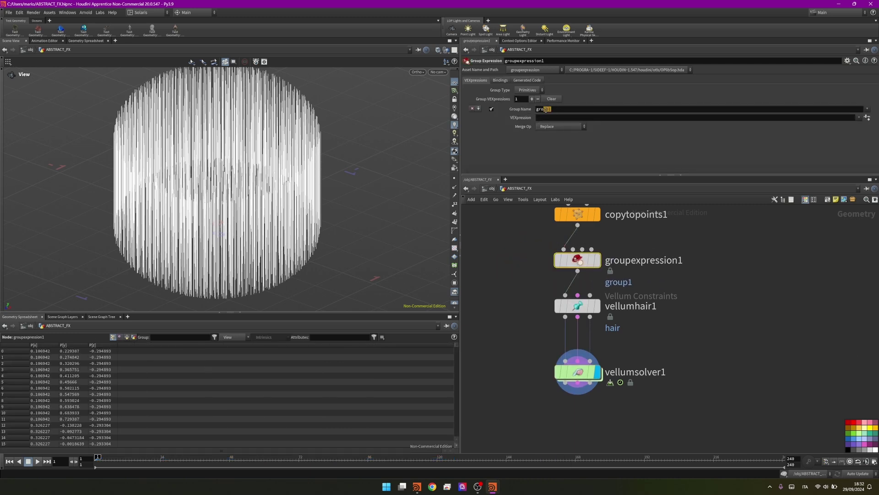
text(roots)
click(597, 261)
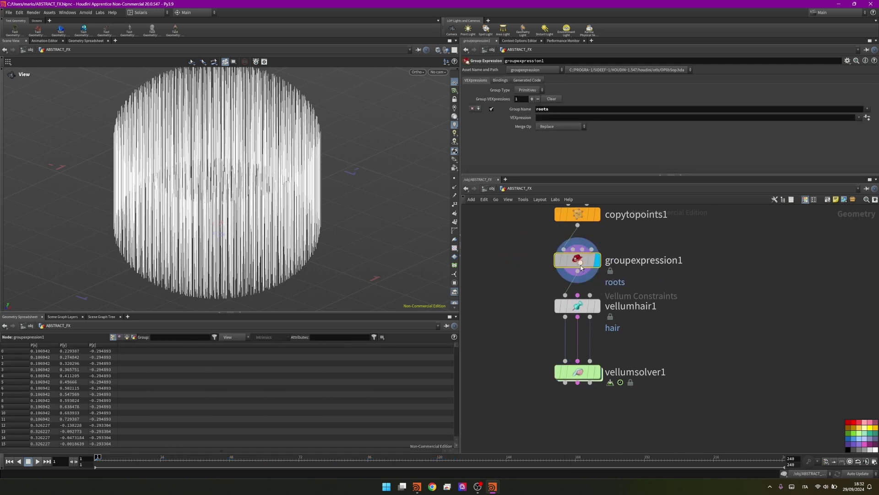
click(532, 91)
click(527, 98)
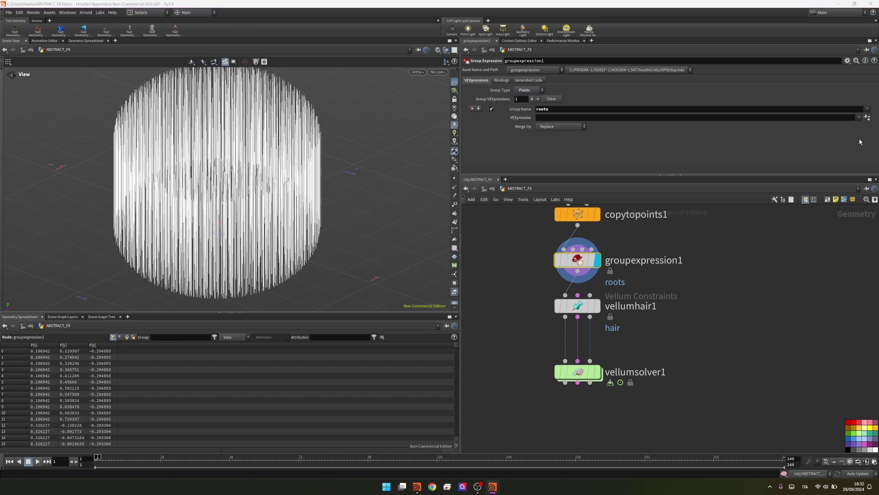
click(863, 119)
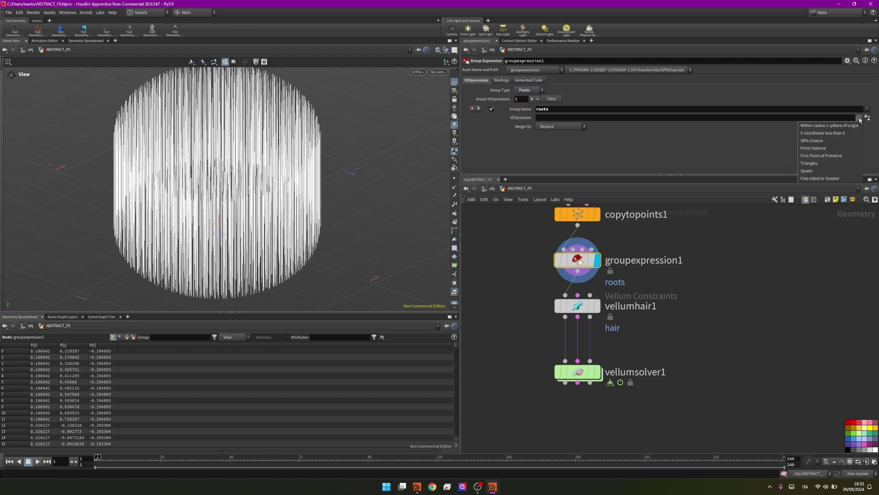
click(850, 156)
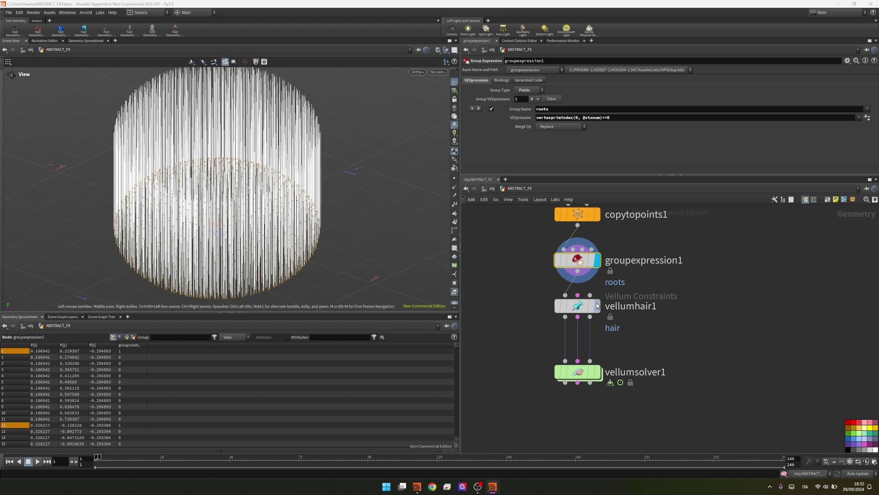
Pin vellumhair1's points to the roots group and display the solver result
mouse_move(579, 306)
click(574, 308)
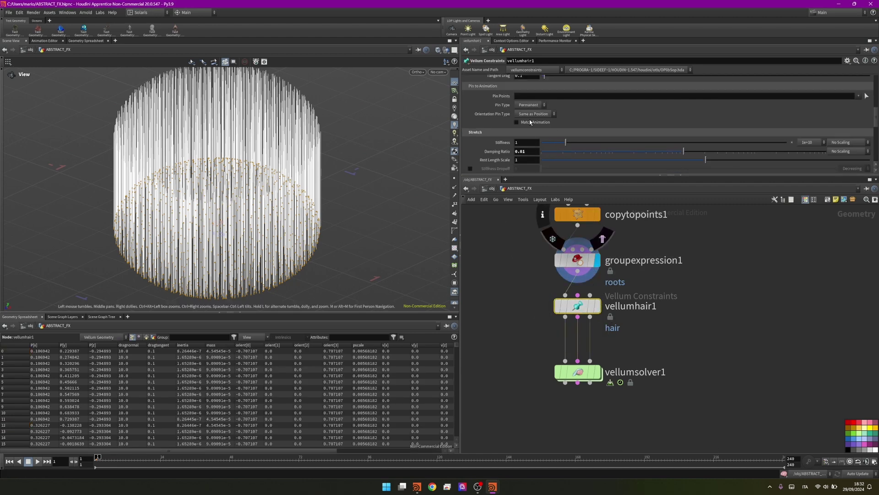
click(858, 113)
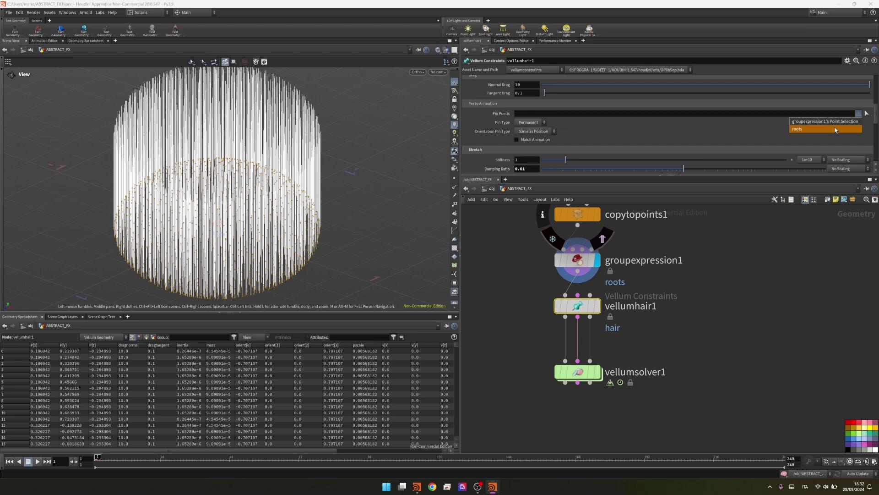
click(843, 128)
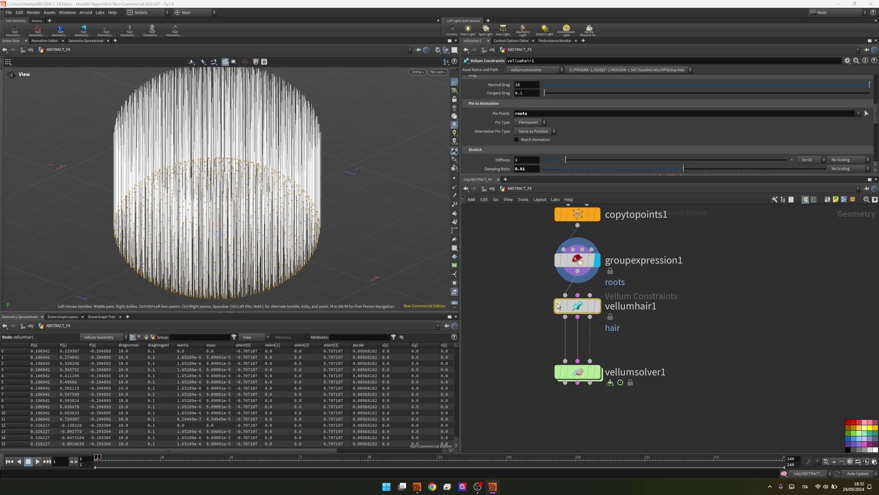
click(597, 372)
middle_drag(585, 374, 568, 316)
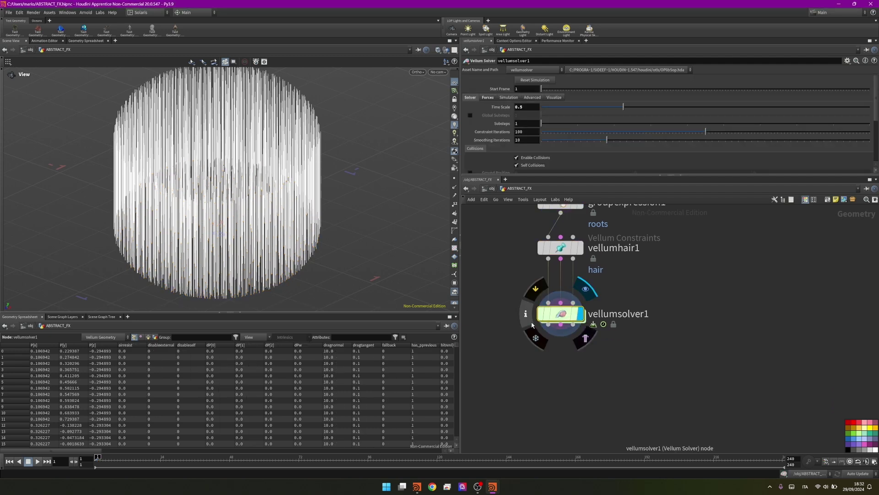
Inside vellumsolver1's forces network, add popattract1 wired from Input 1 into FORCE
click(569, 316)
double_click(568, 316)
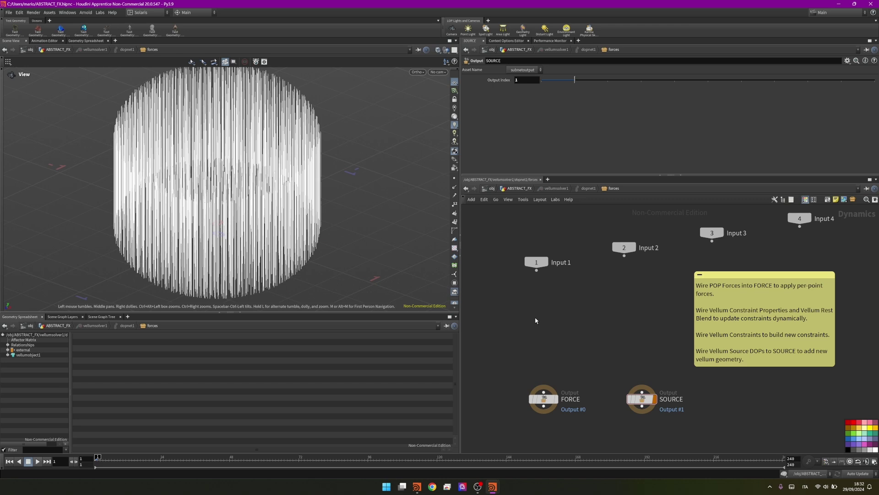
key(Tab)
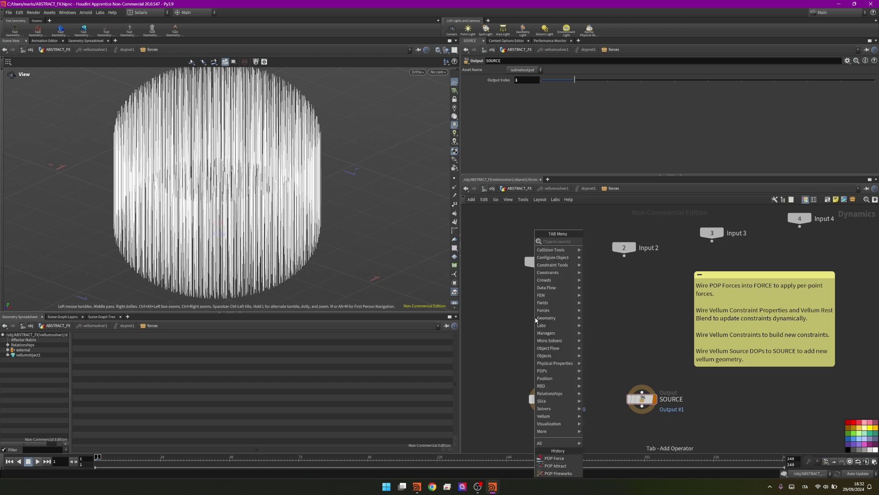
text(popattr)
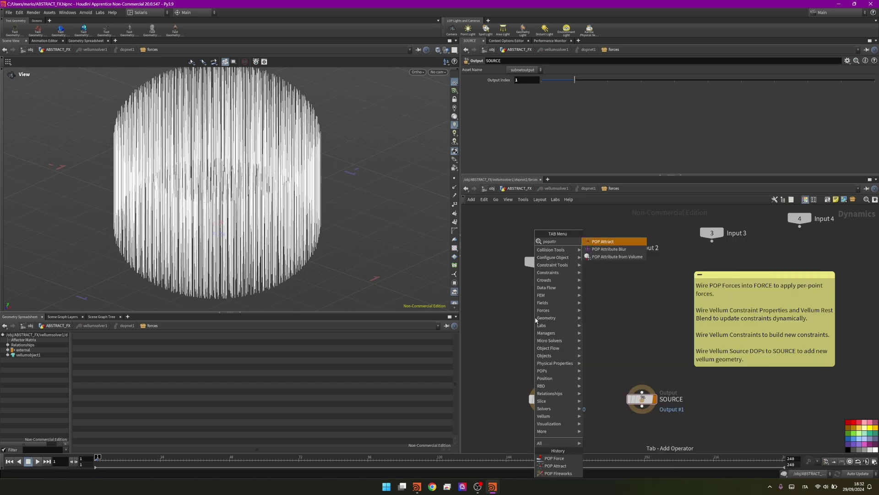
key(Return)
click(536, 319)
drag(536, 319, 548, 339)
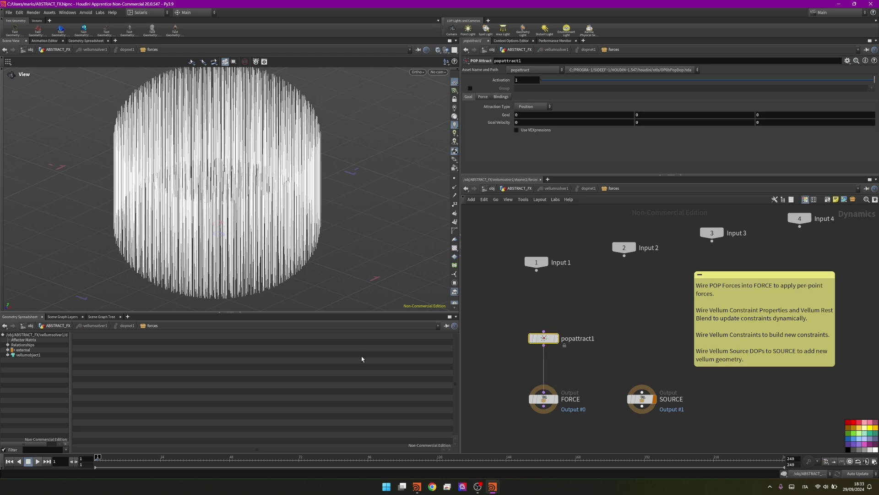
Stop playback and set popattract1's Reversal Distance to 30
key(u)
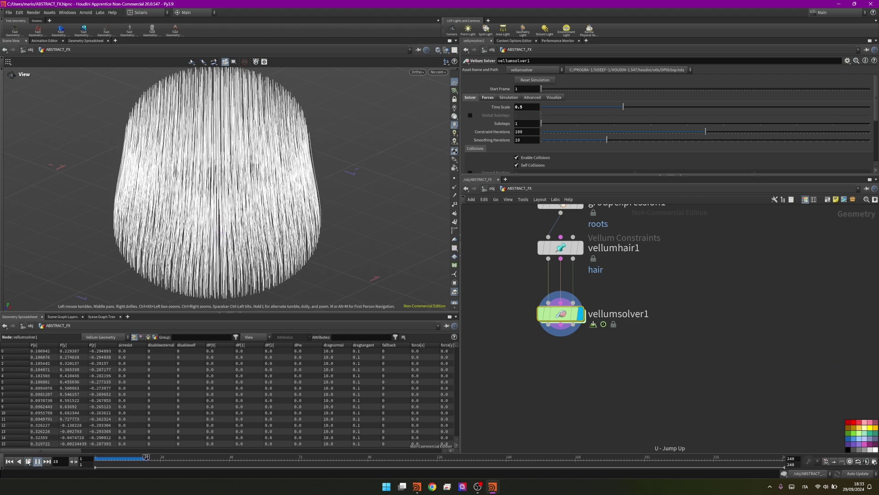
click(28, 461)
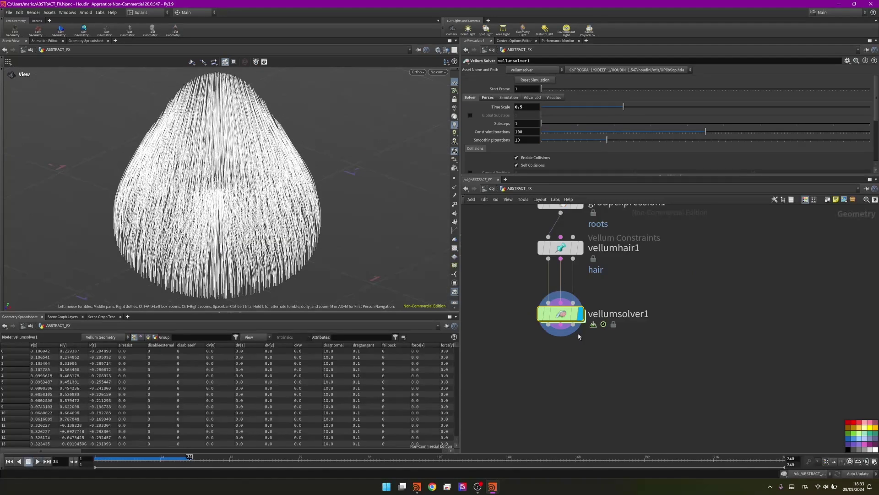
key(i)
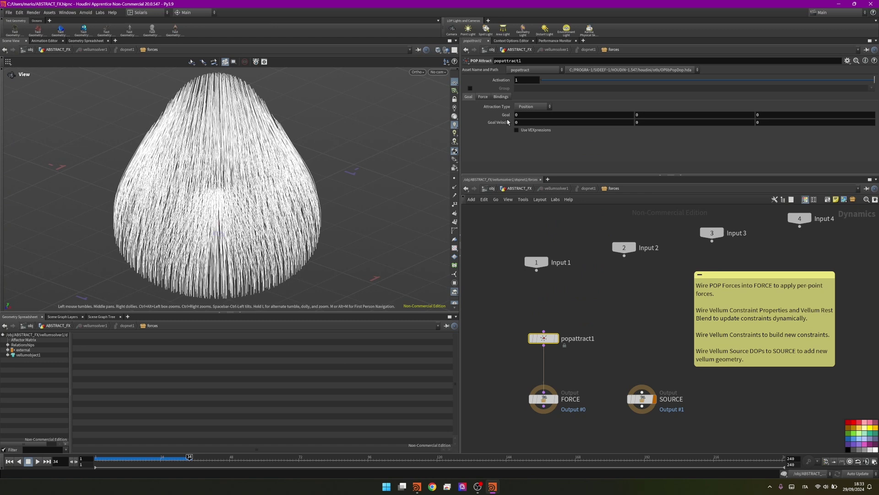
click(483, 97)
click(529, 125)
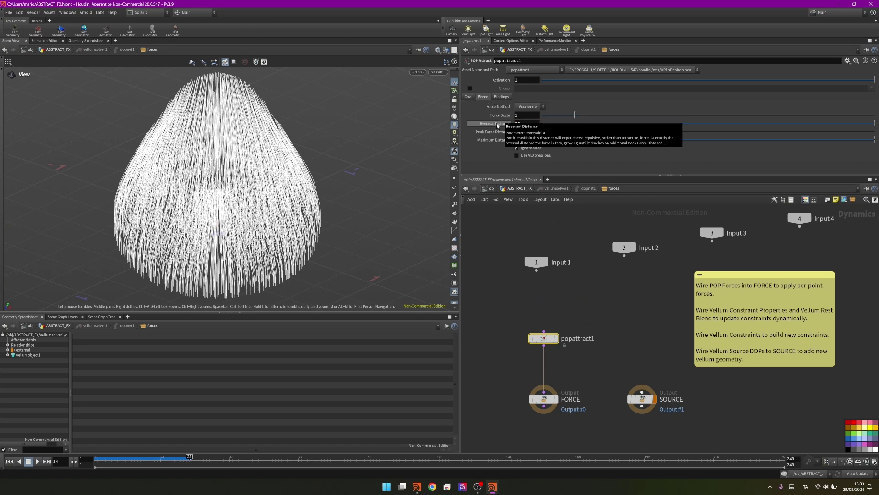
key(Return)
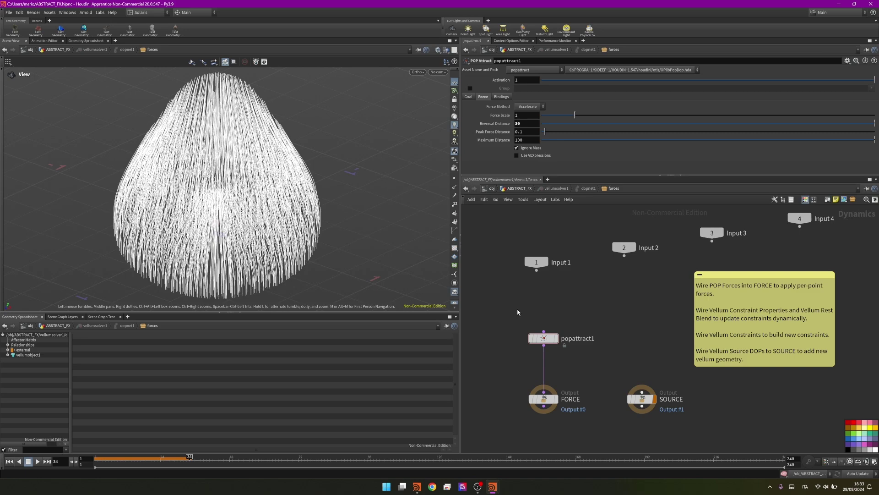
Replay the simulation from frame 1 to check the flared strands
key(u)
key(u)
key(u)
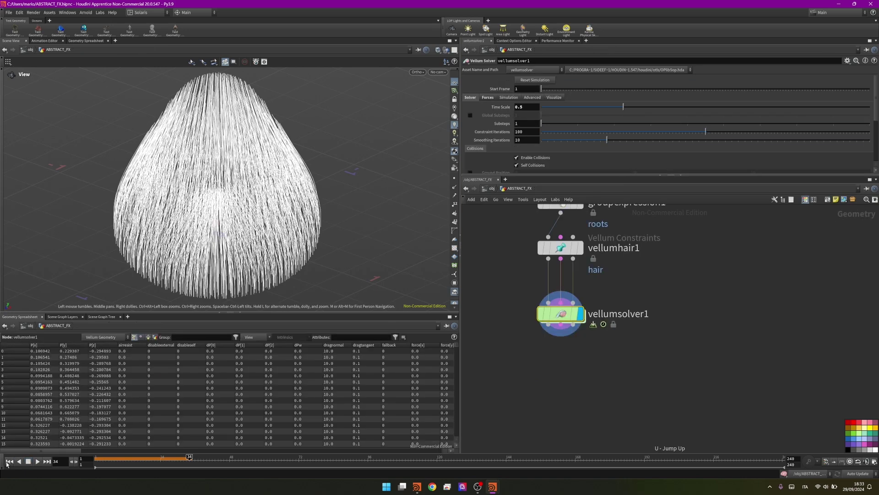
click(9, 462)
click(37, 461)
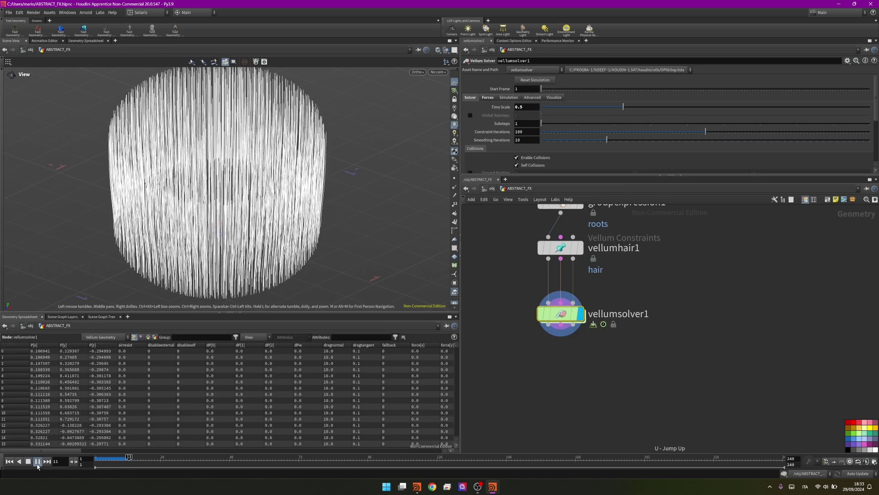
click(38, 462)
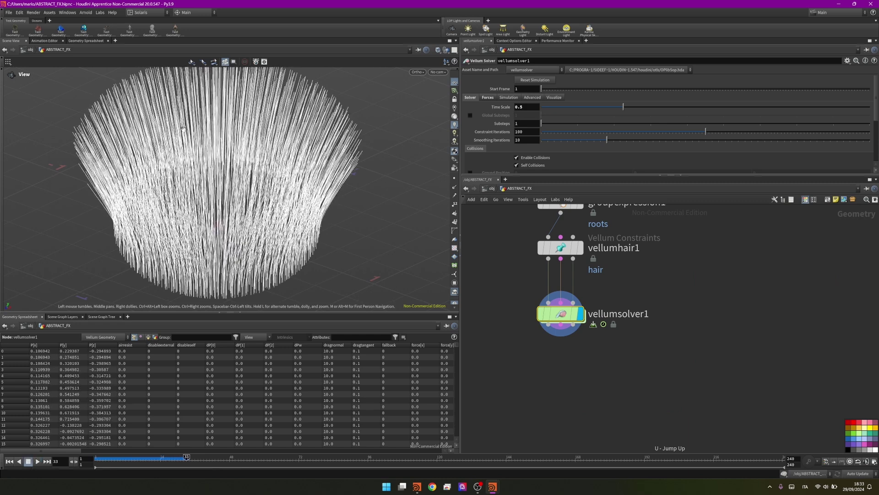
Insert a popforce1 node between popattract1 and FORCE
double_click(561, 314)
key(Tab)
text(popfor)
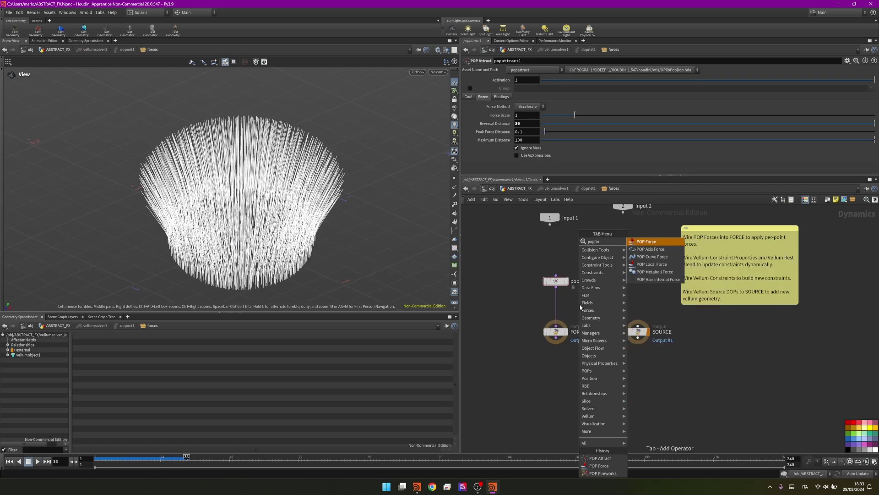
key(Return)
click(557, 310)
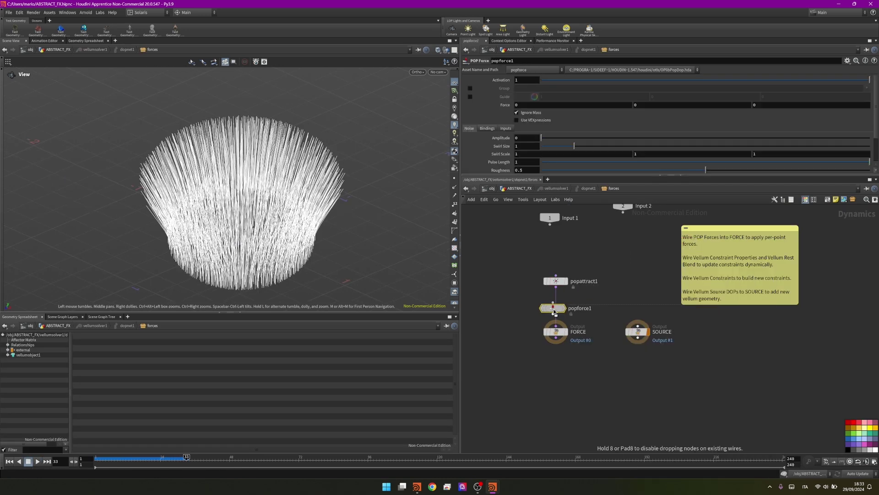
Set popforce1's noise Amplitude to 2.5
click(524, 139)
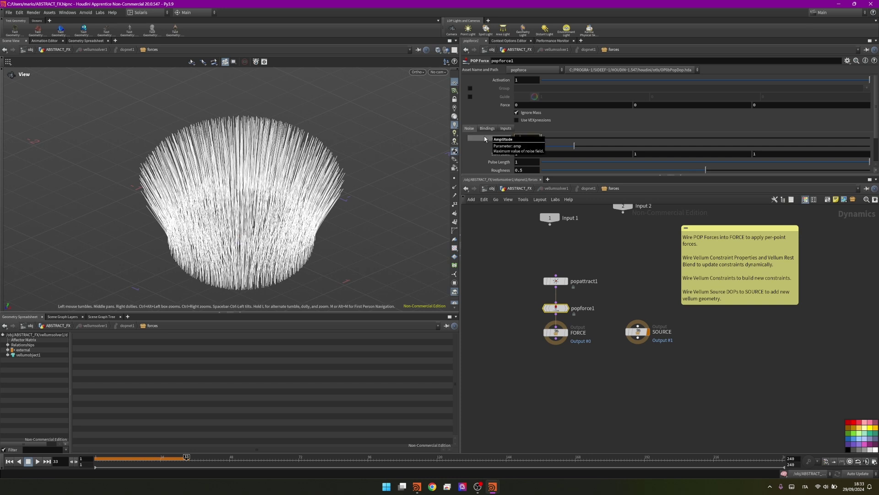
text(2.5)
key(Tab)
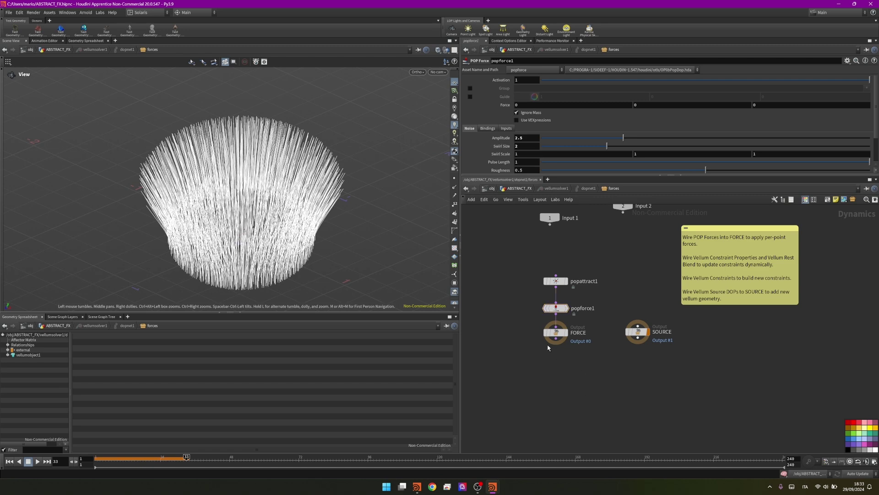
Back in ABSTRACT_FX, replay the hair simulation from frame 1 to watch the tangled motion
key(u)
key(u)
key(u)
click(10, 461)
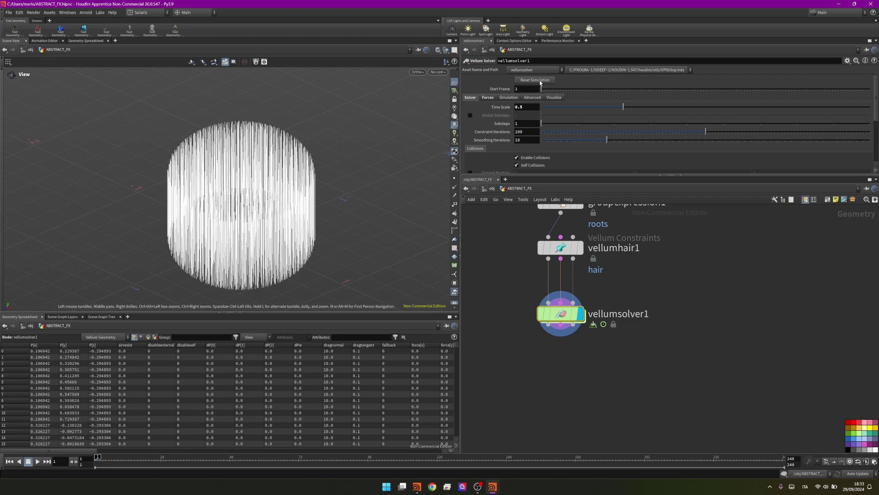
click(37, 461)
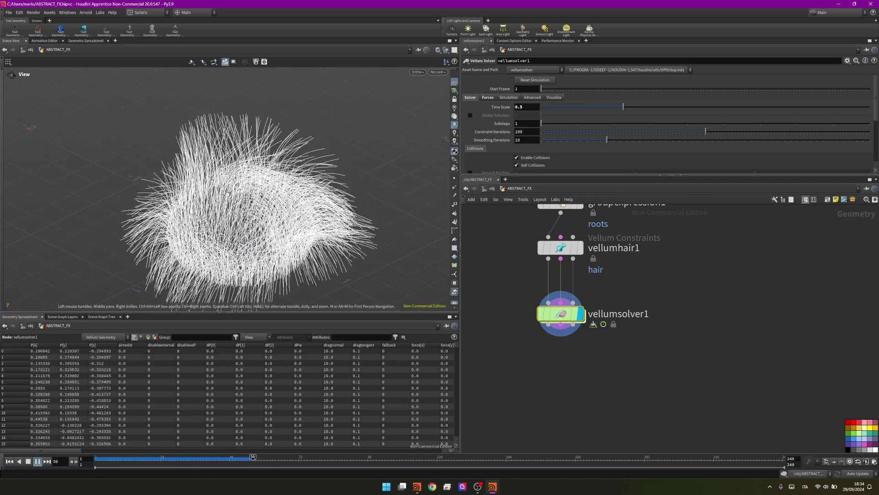
Add a Connect Adjacent Pieces node below vellumsolver1 and display it
key(Tab)
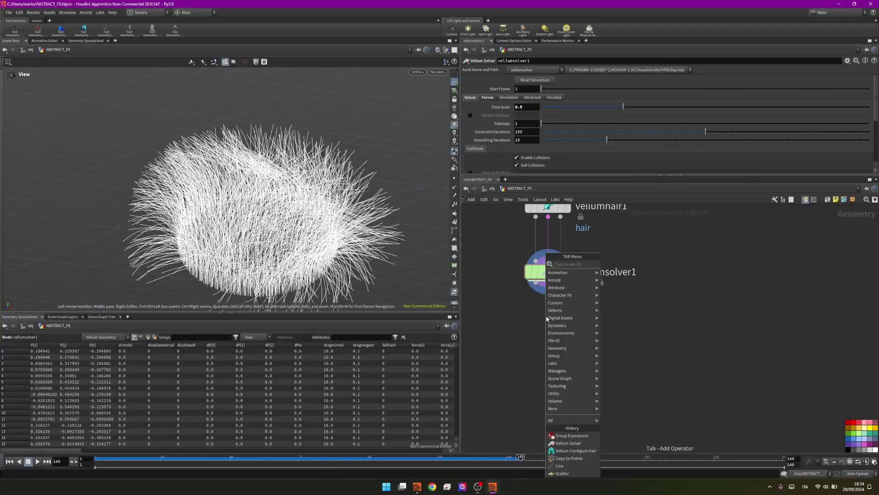
text(co)
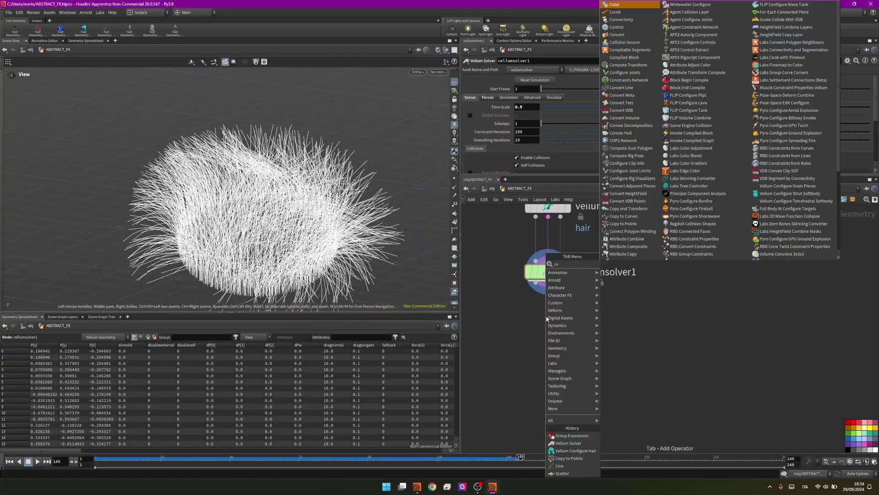
text(nadpi)
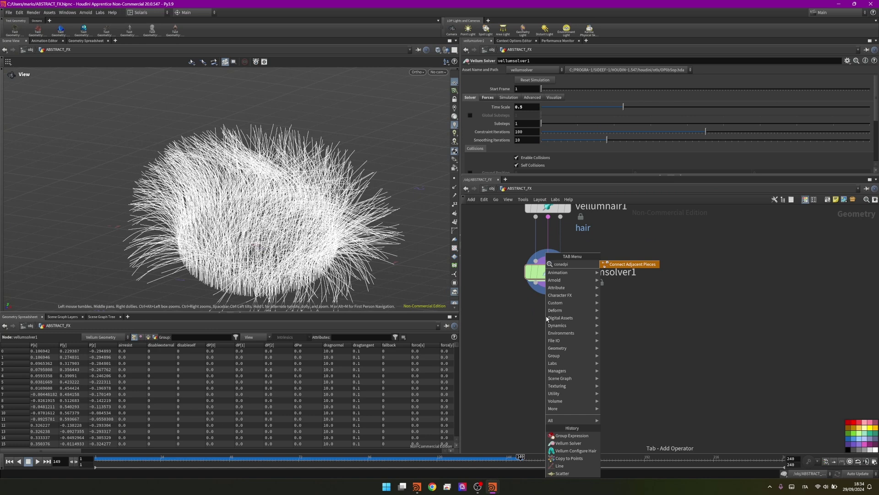
key(Return)
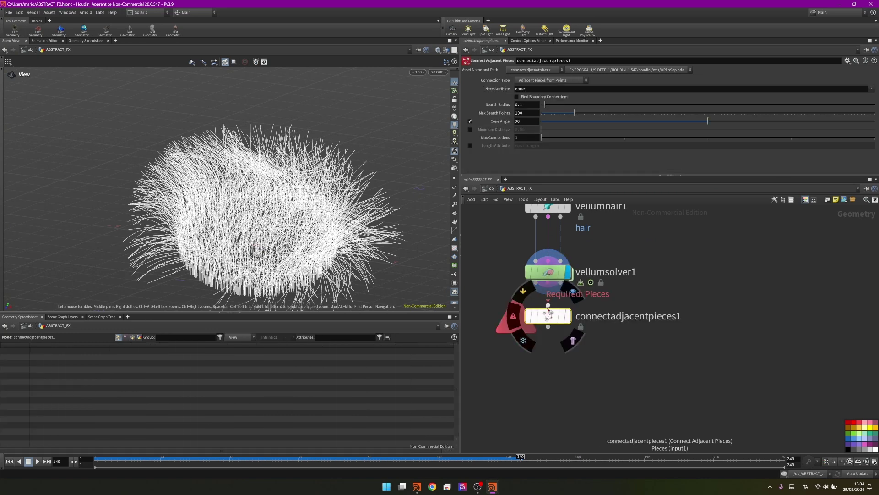
click(568, 316)
drag(553, 320, 553, 329)
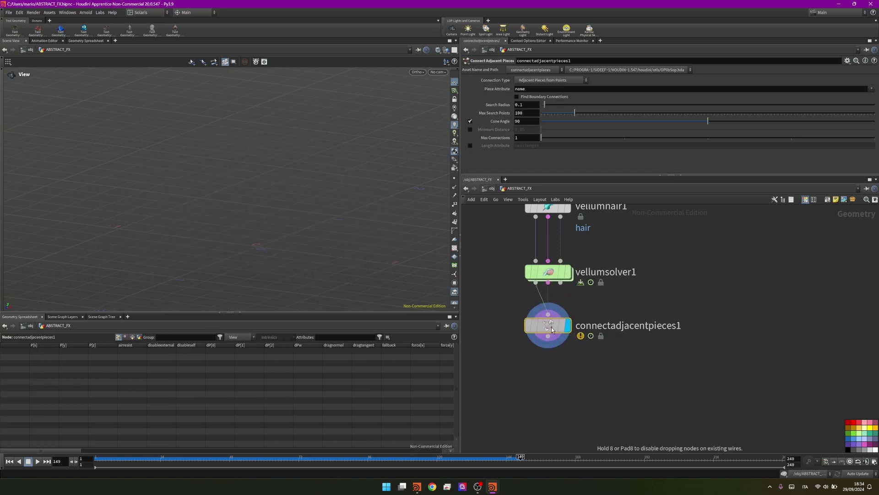
Set Connection Type to Adjacent Points and Search Radius to 3.2
click(578, 80)
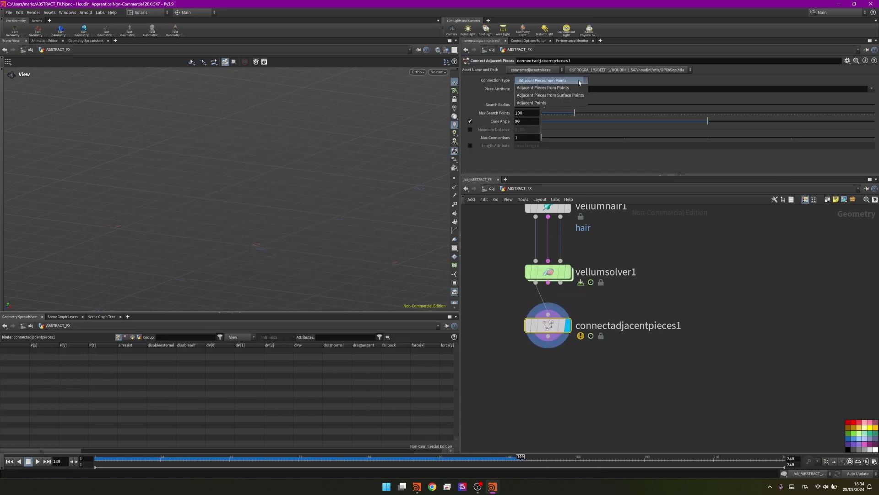
click(567, 102)
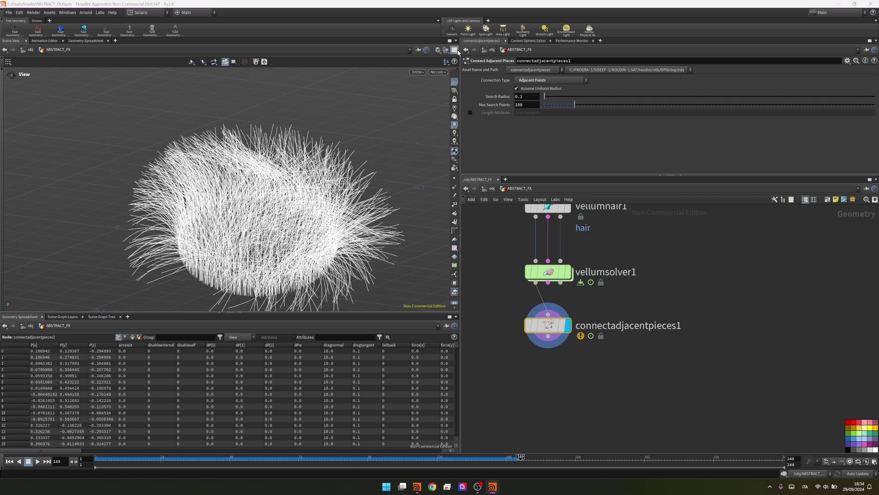
double_click(531, 97)
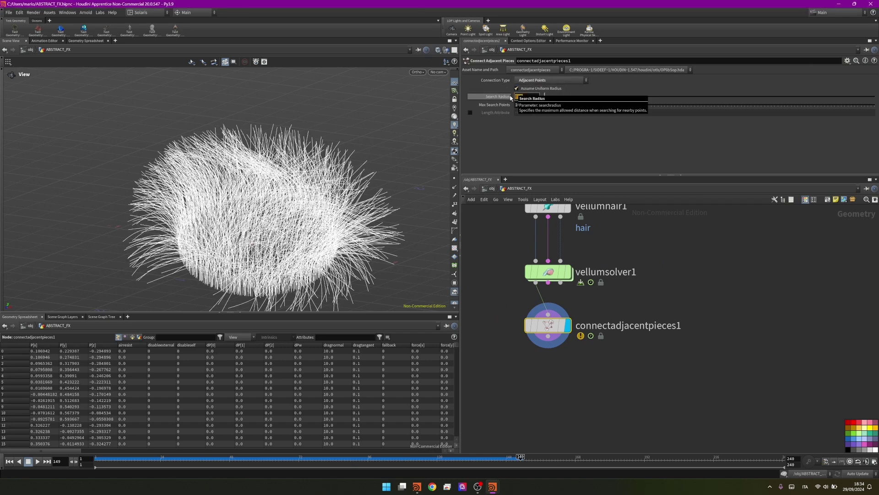
text(3.2)
key(Return)
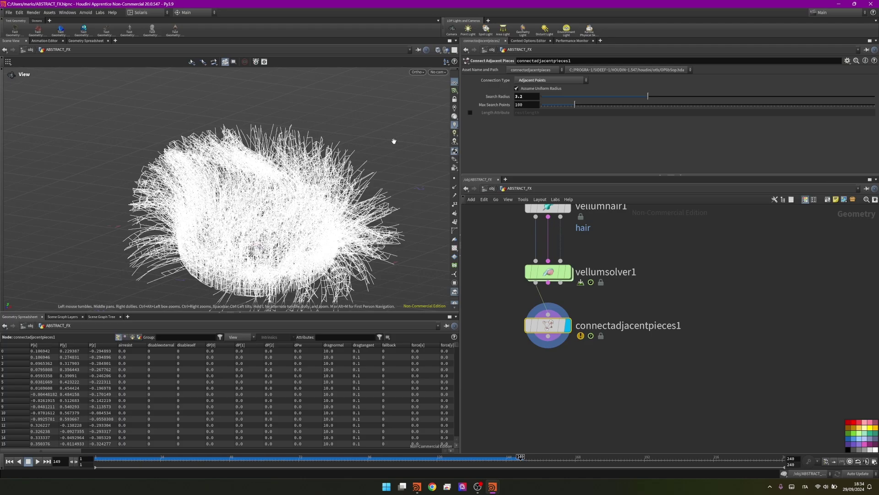
mouse_move(249, 209)
mouse_down()
mouse_move(236, 206)
mouse_move(309, 229)
mouse_move(254, 150)
mouse_move(263, 206)
mouse_up()
scroll(254, 150, up, 5)
scroll(263, 206, down, 6)
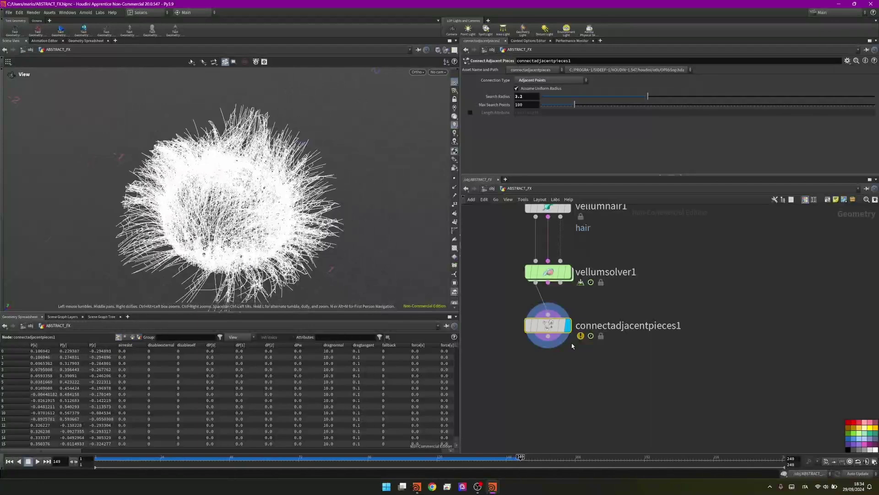
middle_drag(558, 384, 556, 319)
Add an Attribute Blur node below connectadjacentpieces1
key(Tab)
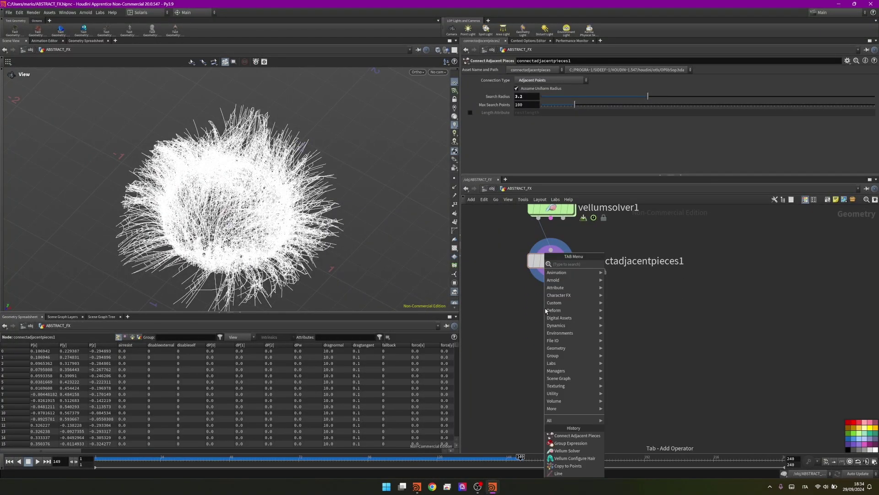
text(at)
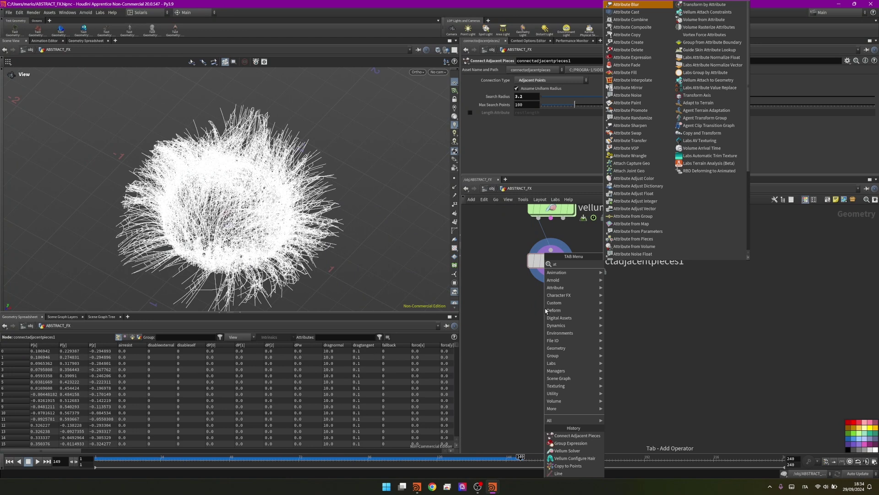
text( blur)
key(Return)
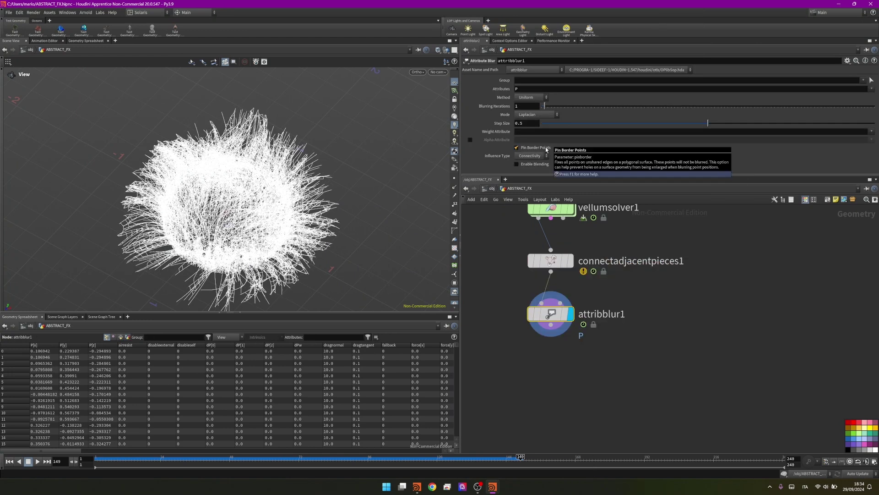
Set the blur's Blurring Iterations to 56 to smooth the web
drag(544, 106, 866, 120)
drag(101, 138, 132, 214)
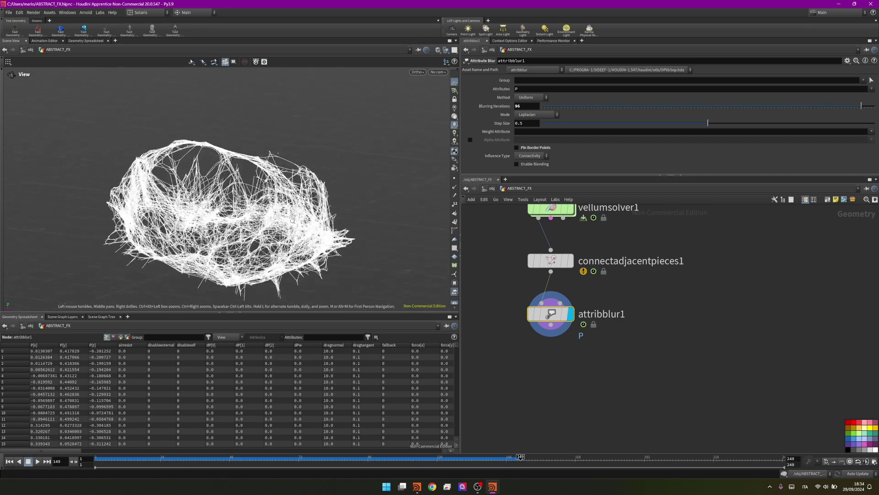
drag(862, 105, 708, 106)
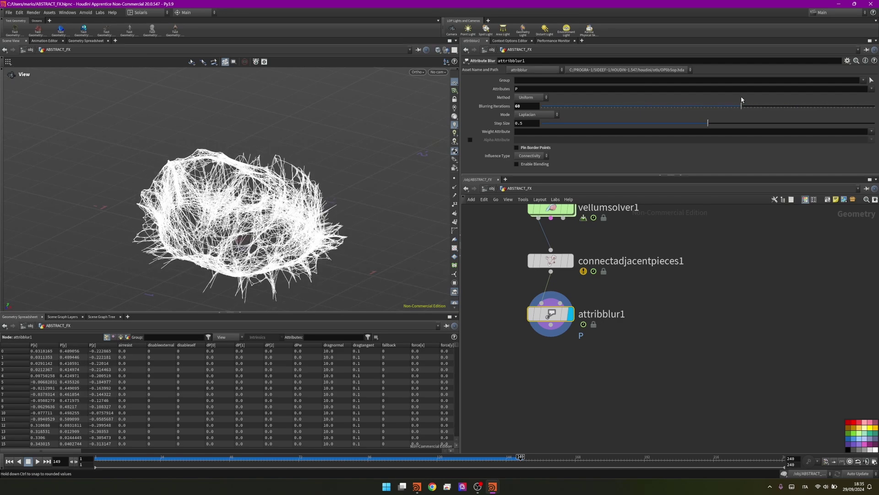
mouse_move(193, 192)
mouse_down()
mouse_move(116, 86)
mouse_move(206, 183)
mouse_up()
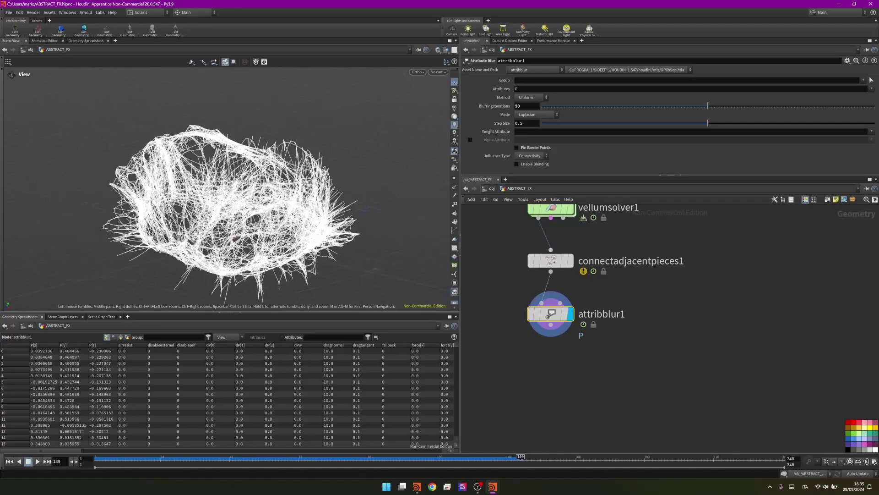
scroll(321, 225, up, 5)
scroll(322, 224, down, 8)
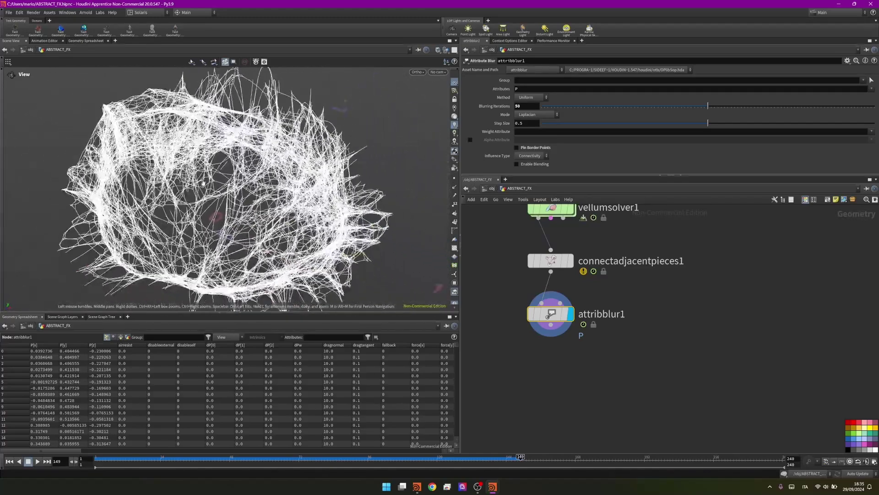
scroll(545, 349, down, 1)
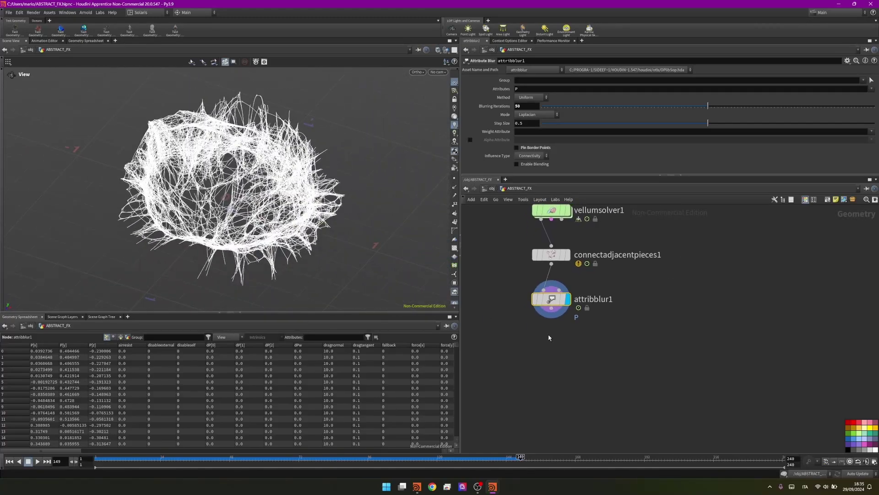
Add an Attribute Delete node wired under attribblur1
key(Tab)
text(attribdel)
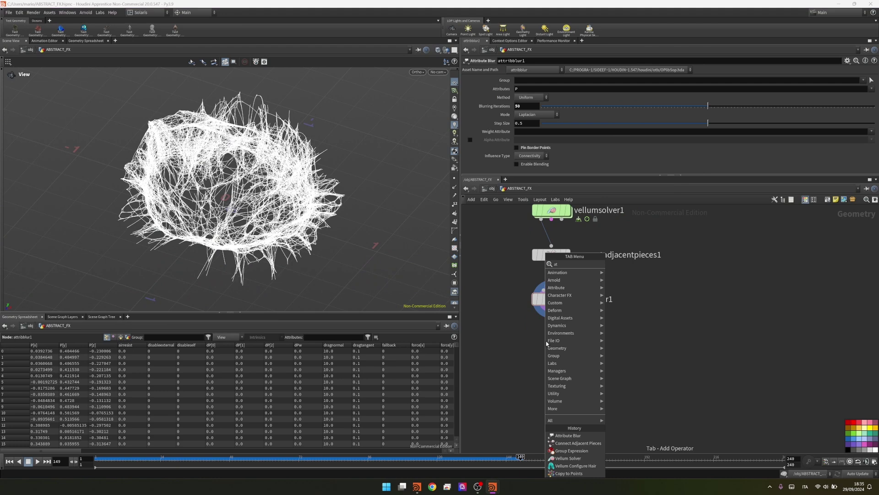
key(Return)
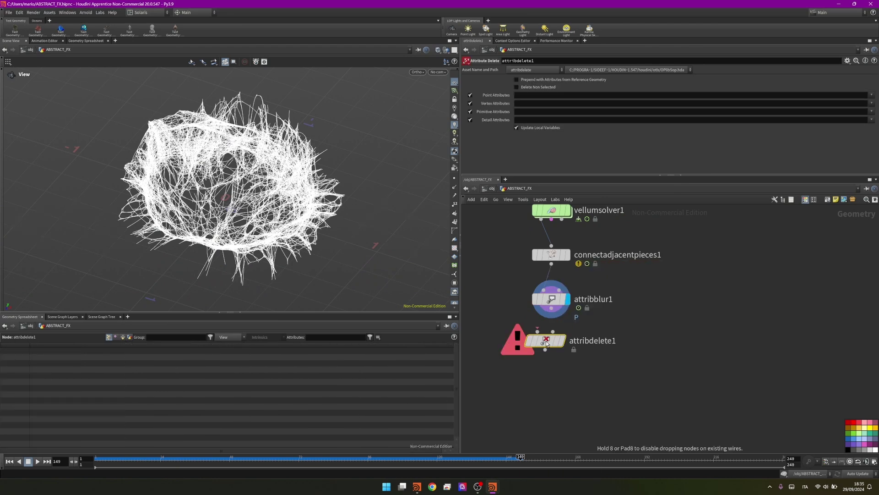
click(544, 343)
middle_click(542, 342)
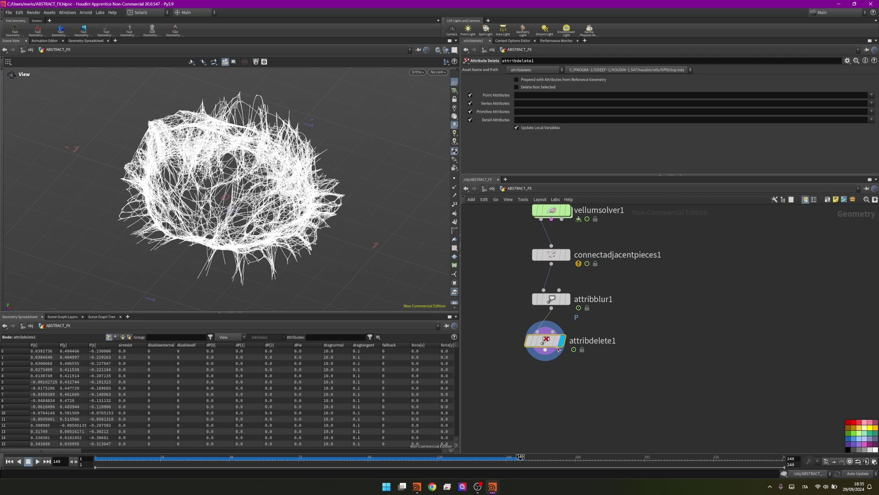
drag(559, 349, 564, 351)
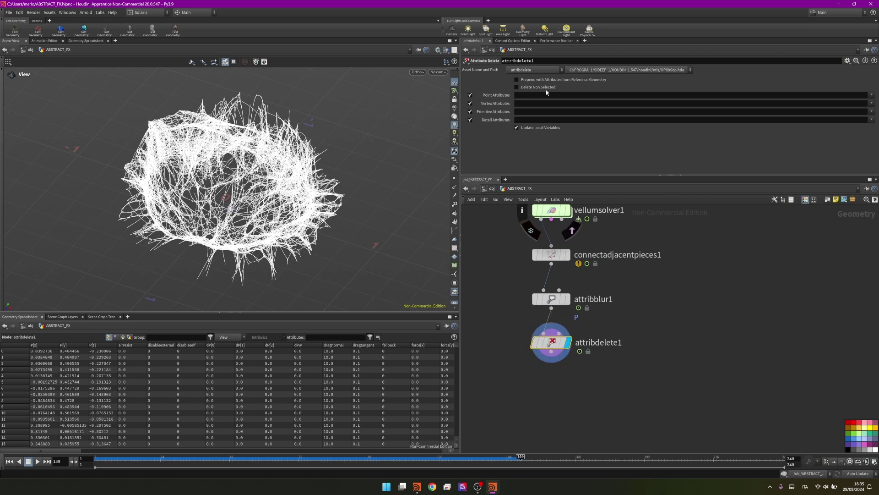
Enable Delete Non Selected and keep only the point attribute v
click(517, 87)
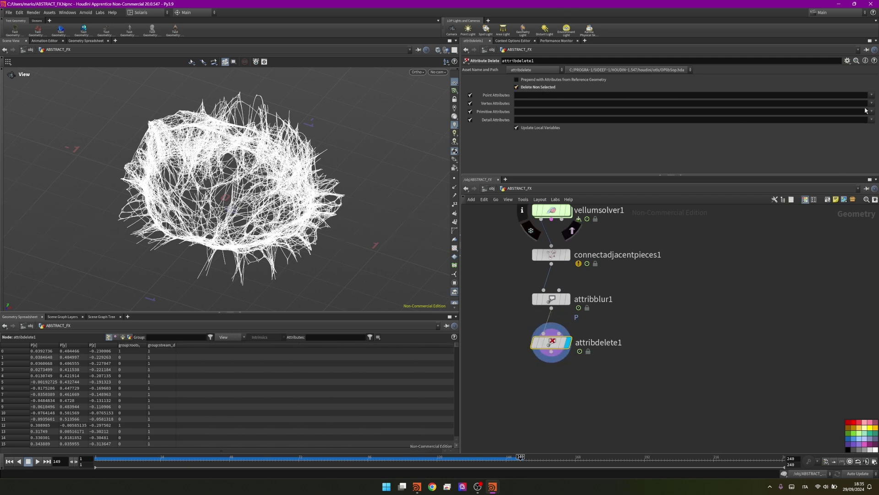
click(872, 95)
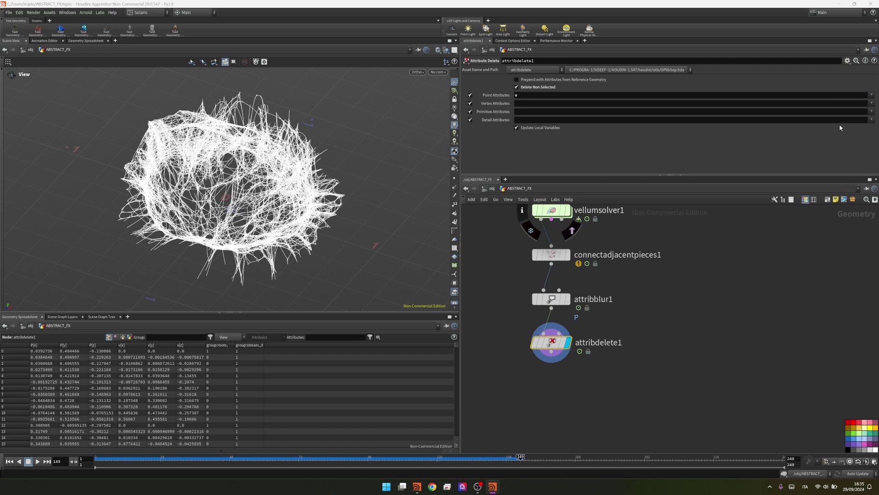
click(855, 111)
middle_drag(567, 370, 570, 320)
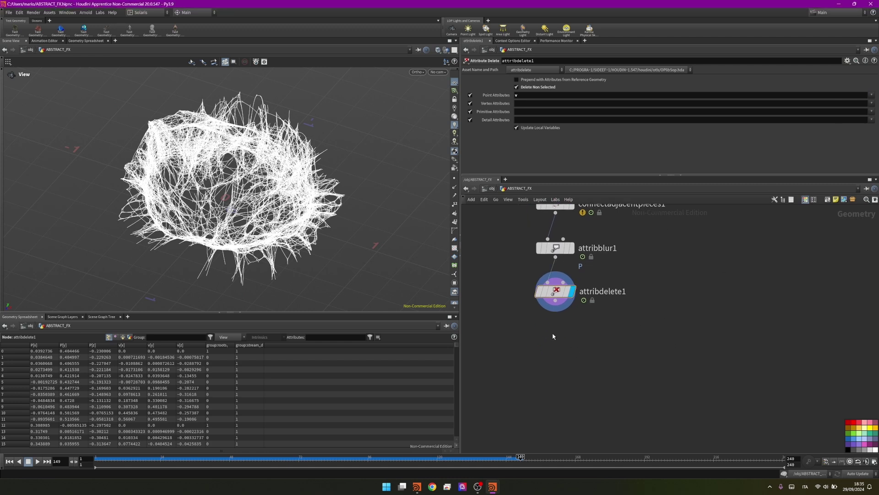
Add an Attribute Adjust Color node under attribdelete1 and display it
key(Tab)
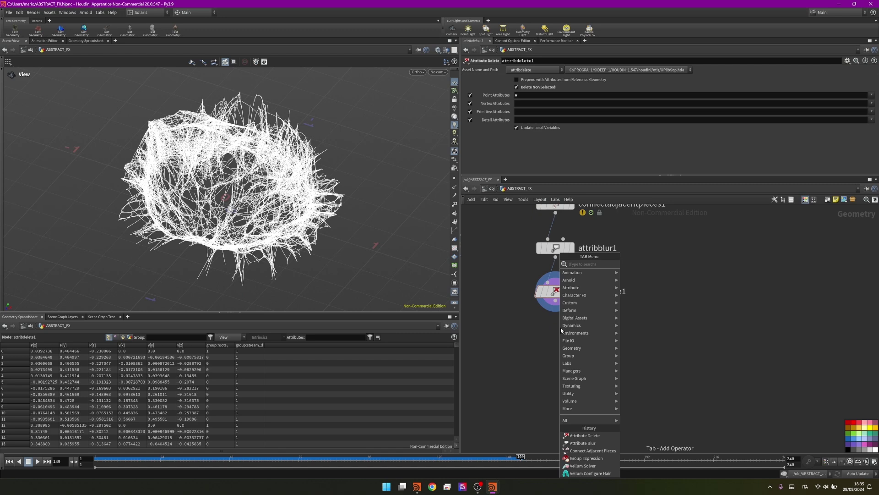
text(atadco)
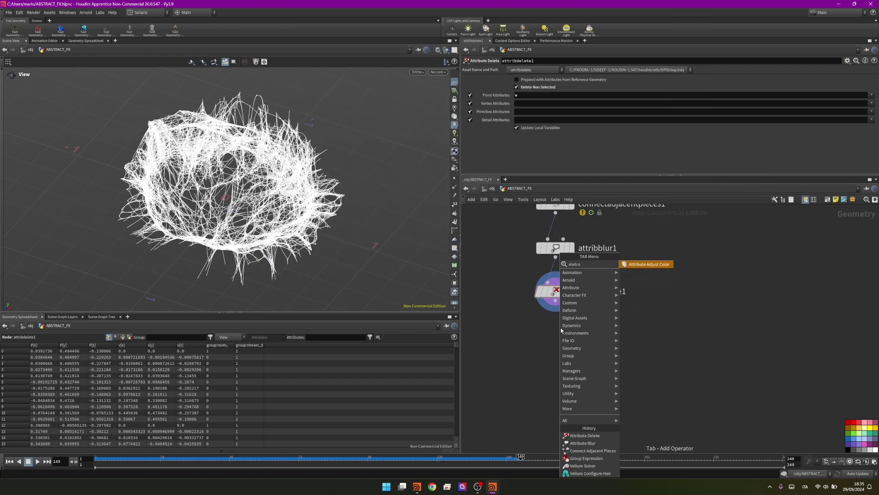
key(Return)
click(560, 328)
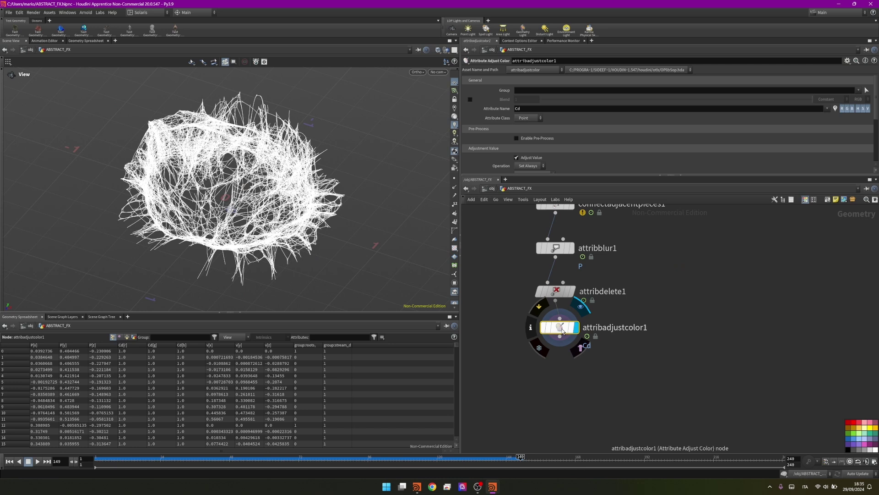
drag(559, 330, 554, 340)
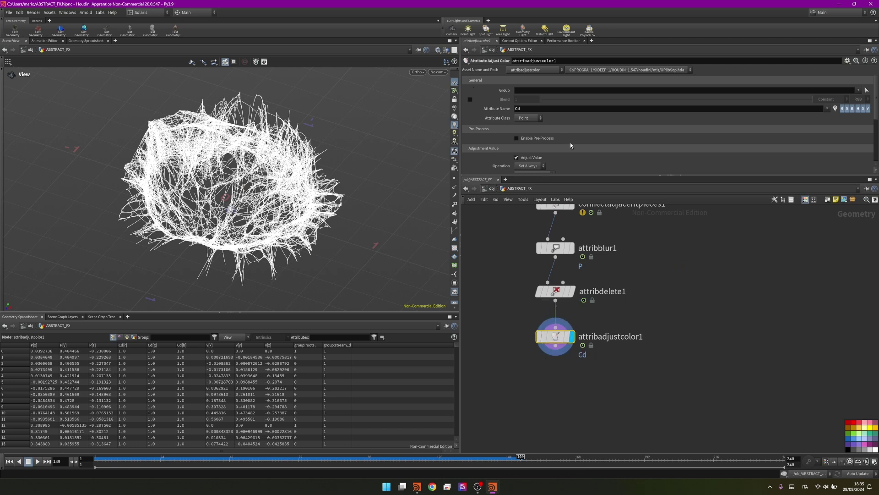
scroll(570, 146, down, 3)
Switch the pattern to Remap Attribute with v as the source attribute
click(534, 113)
click(544, 151)
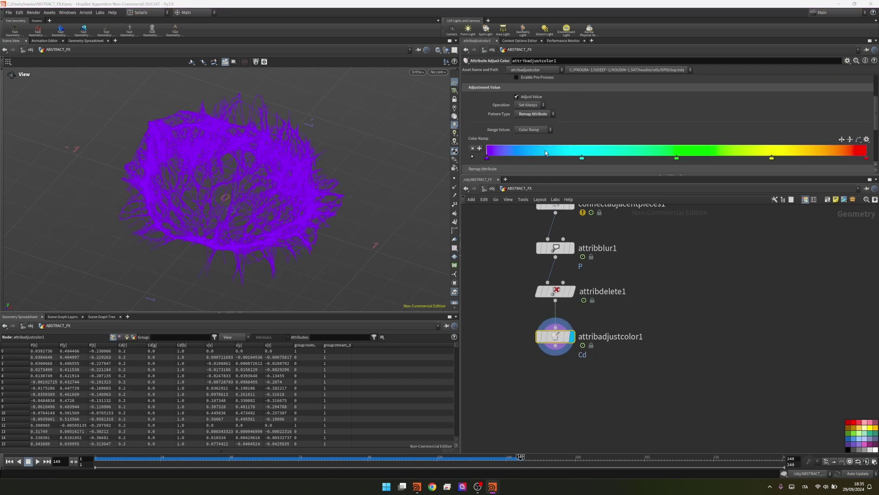
scroll(545, 150, down, 3)
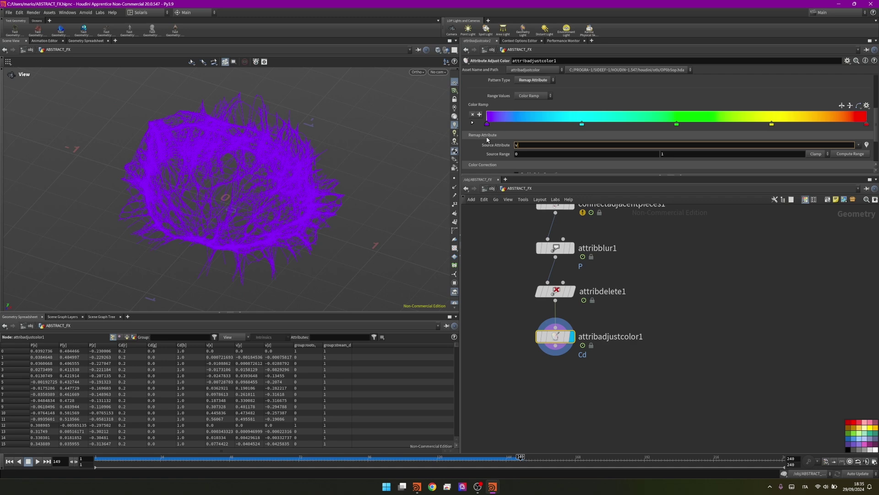
key(Return)
scroll(549, 137, down, 2)
scroll(593, 136, up, 2)
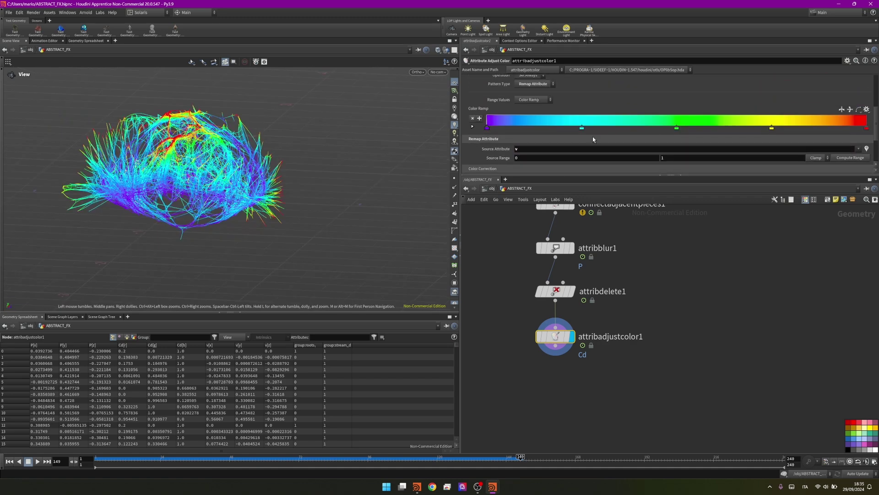
mouse_move(662, 158)
middle_down()
mouse_move(741, 163)
mouse_move(659, 158)
middle_up()
key(ctrl+z)
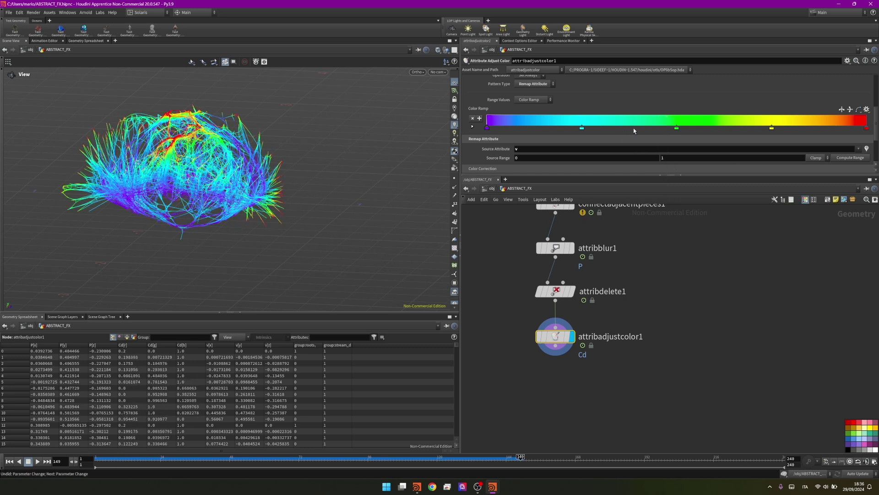
drag(680, 130, 662, 130)
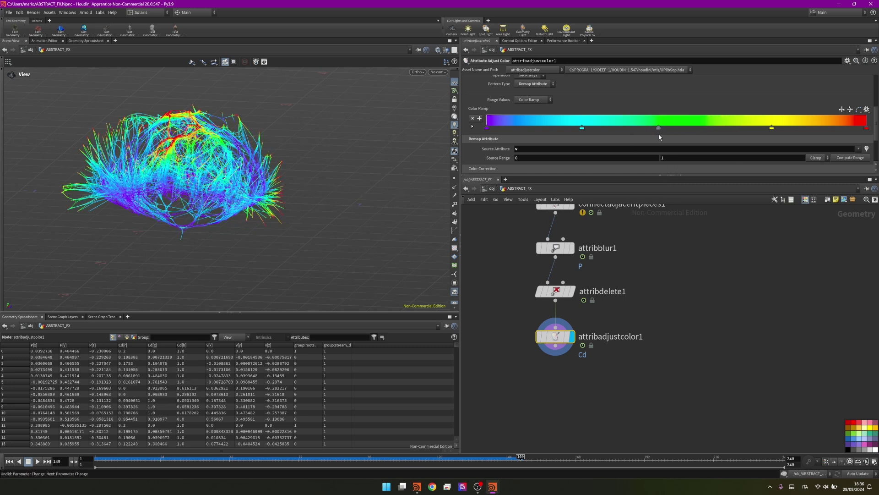
key(ctrl+z)
Apply the Black to Orange colour ramp preset
click(867, 109)
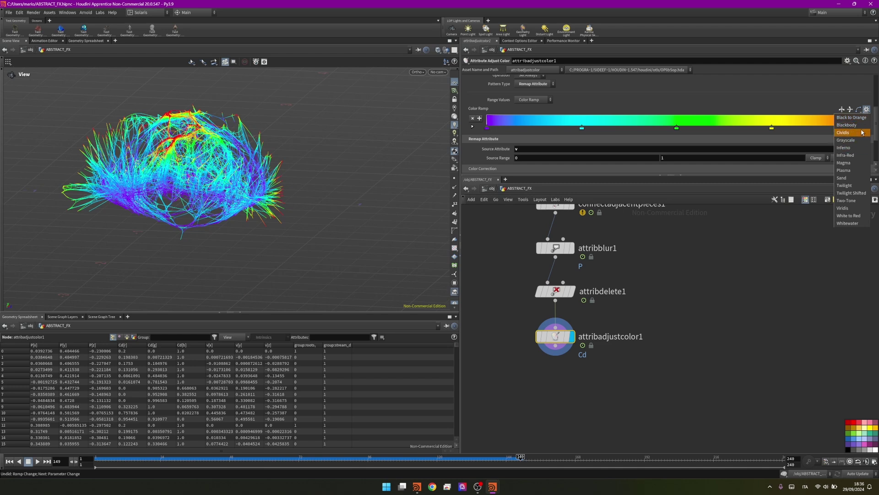
click(847, 125)
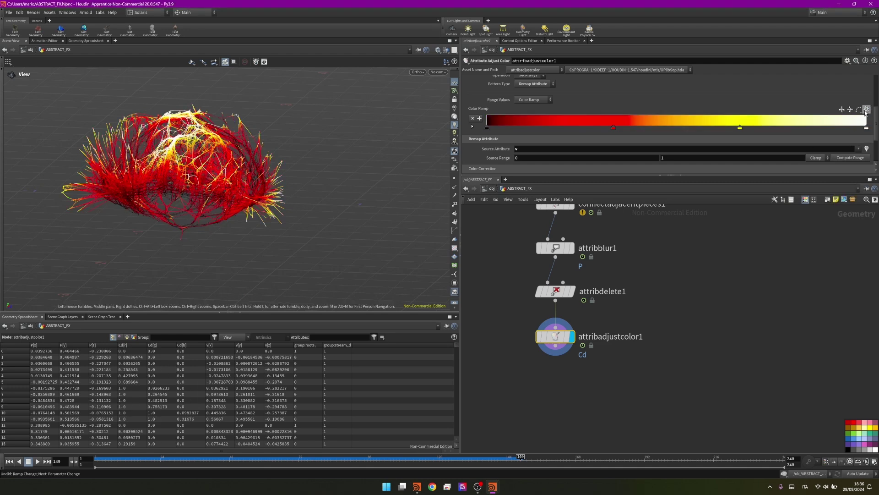
click(866, 110)
click(851, 118)
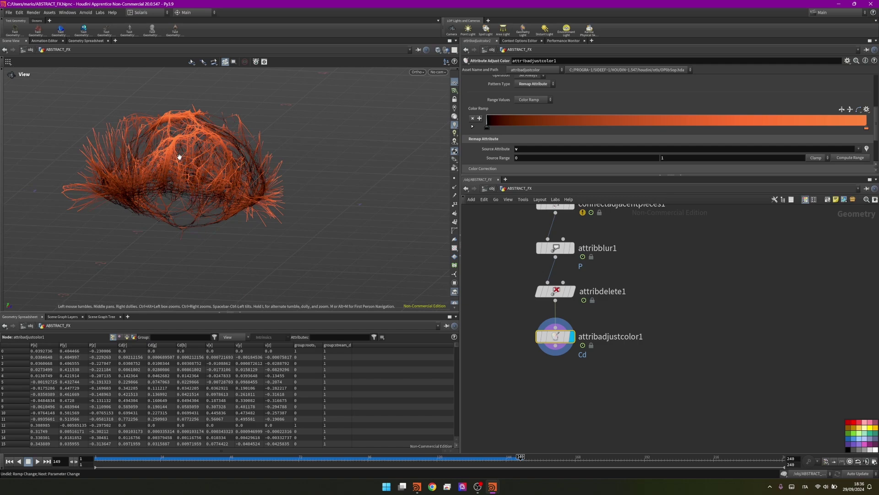
drag(179, 157, 218, 221)
Add a Labs Connect Polygon Neighbours node, then delete it again
scroll(471, 442, down, 1)
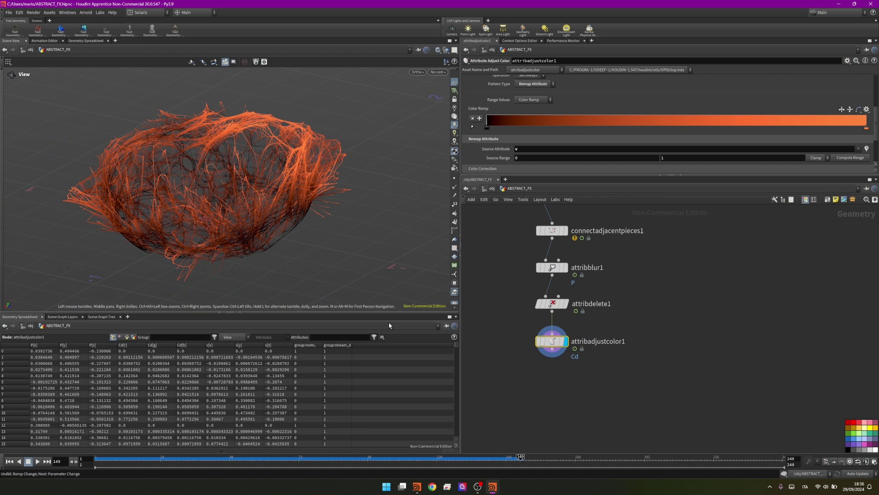
scroll(538, 362, down, 1)
middle_drag(501, 341, 590, 311)
key(Tab)
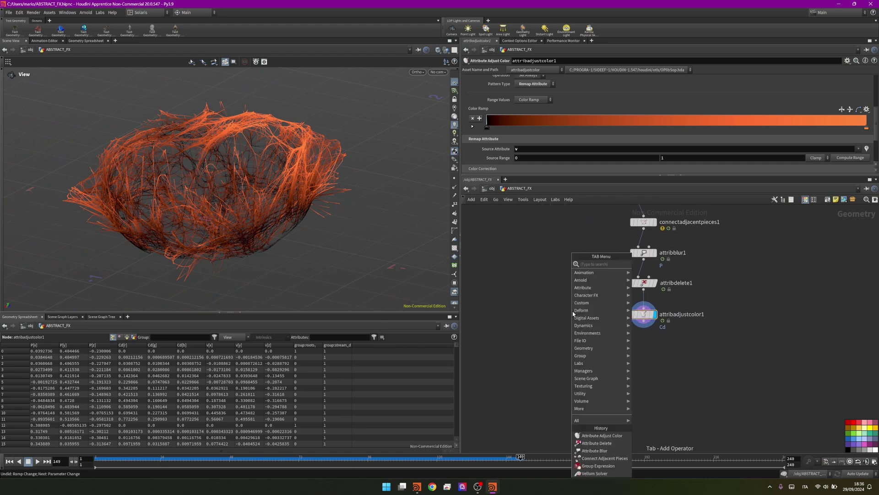
text(connect poly)
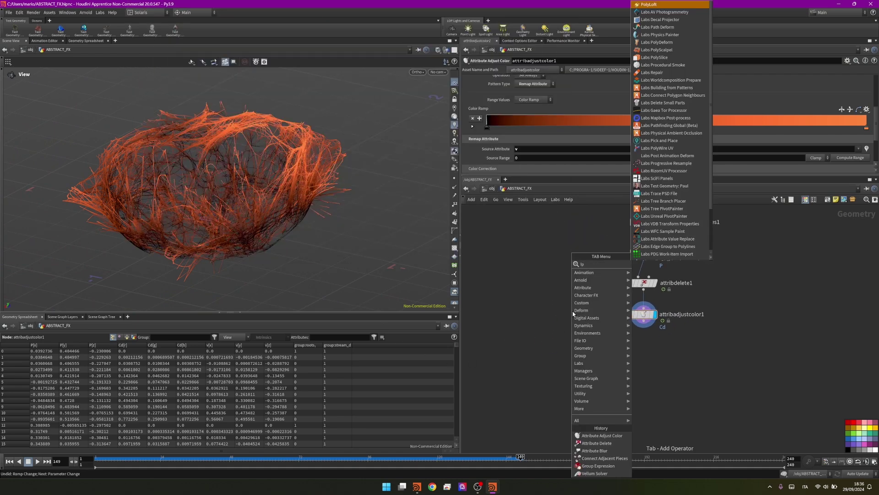
key(Return)
key(Delete)
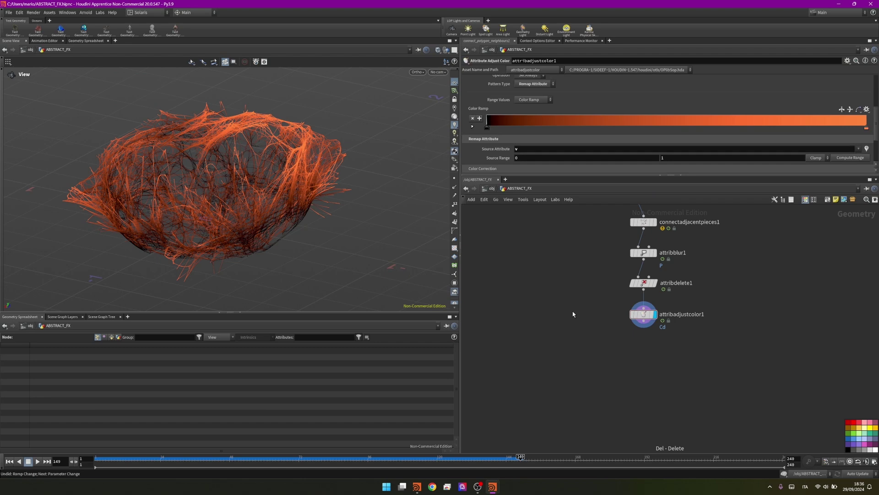
Add a LOP Network node via the 'lop' search
key(Tab)
text(lop)
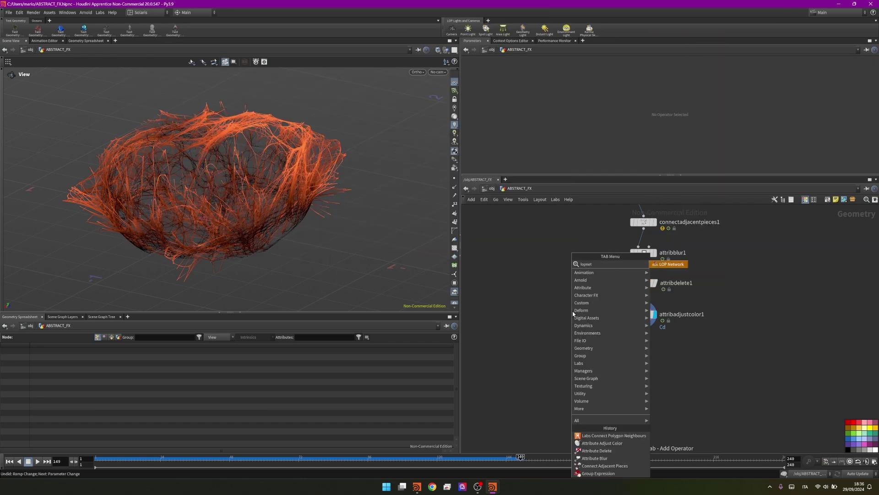
key(Return)
Place lopnet1 and add a Scene Import (All) node inside it
click(573, 313)
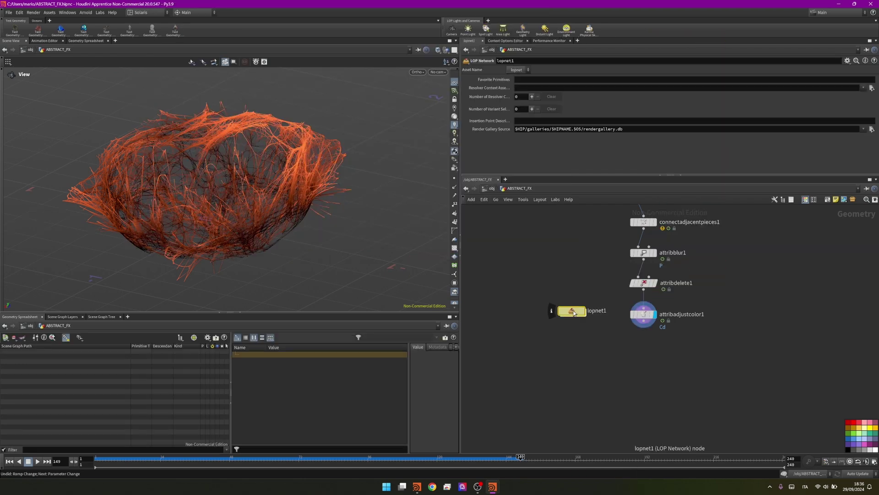
double_click(573, 311)
key(Tab)
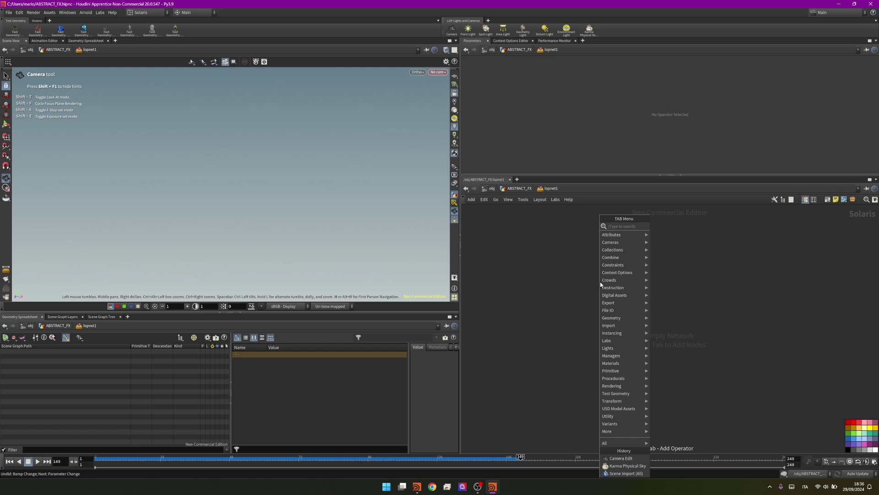
text(scene)
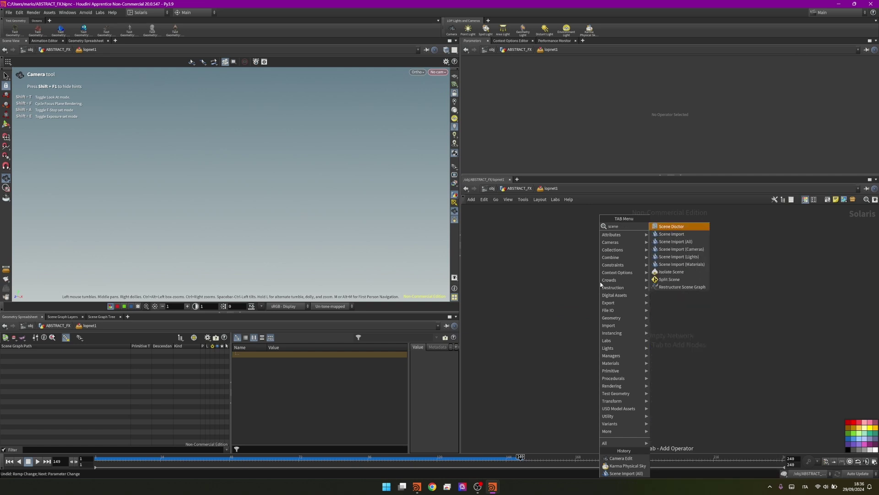
key(Down)
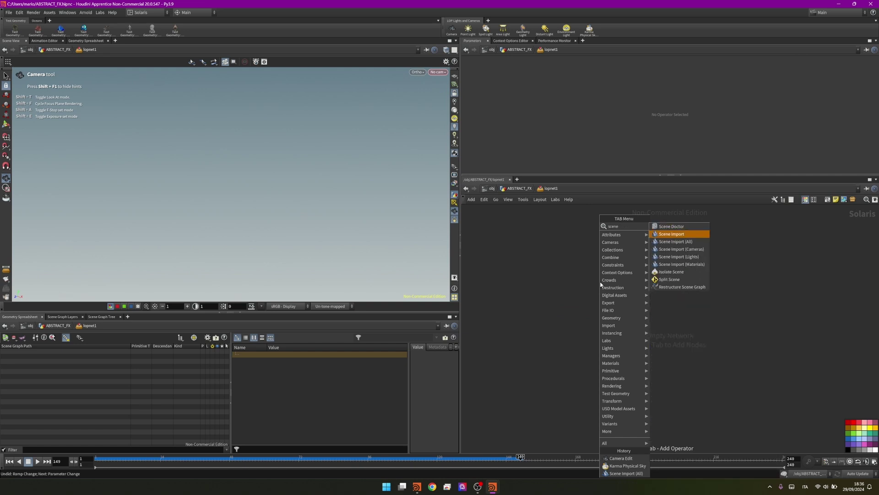
key(Down)
key(Return)
click(604, 281)
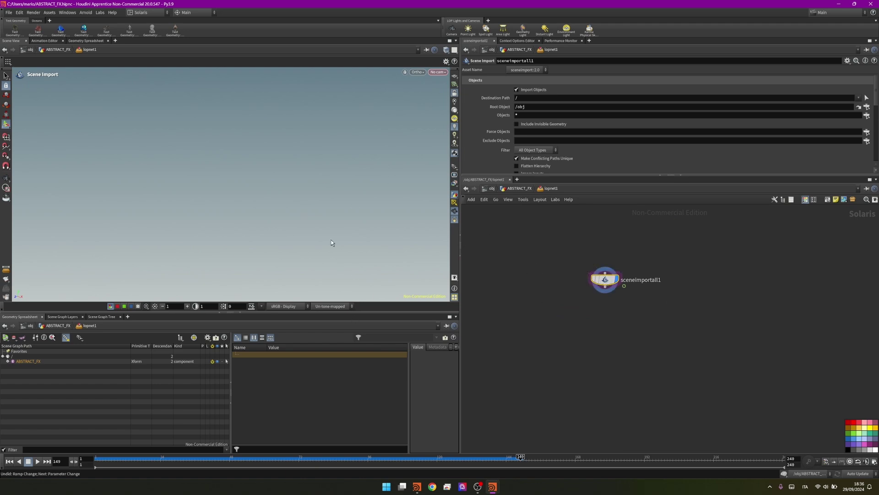
Orbit to inspect the imported hair web, then return to ABSTRACT_FX
key(Escape)
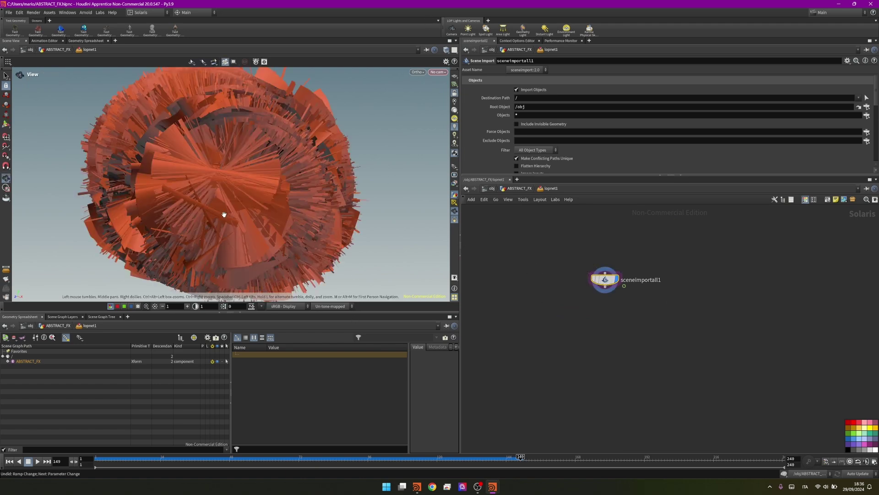
drag(218, 171, 201, 188)
key(Return)
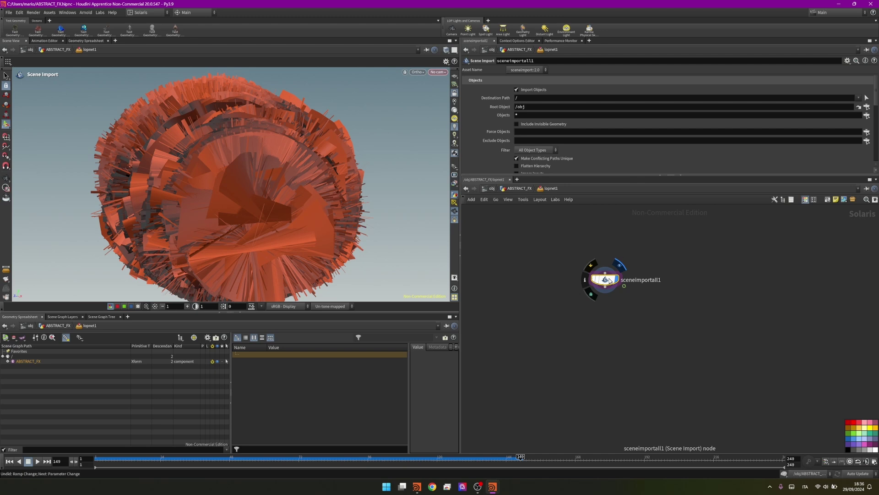
click(517, 188)
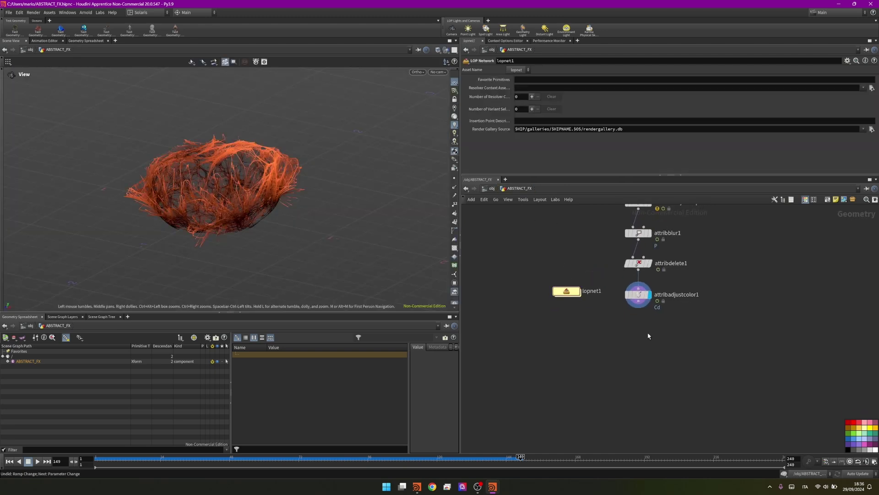
Add an Attribute Wrangle wired below attribadjustcolor1
key(Tab)
mouse_move(678, 262)
click(756, 262)
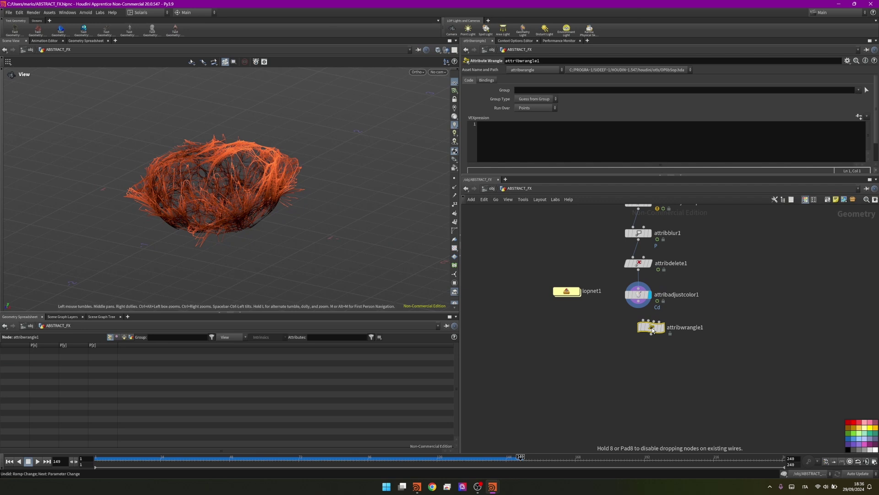
click(653, 330)
scroll(661, 307, up, 3)
drag(655, 332, 633, 336)
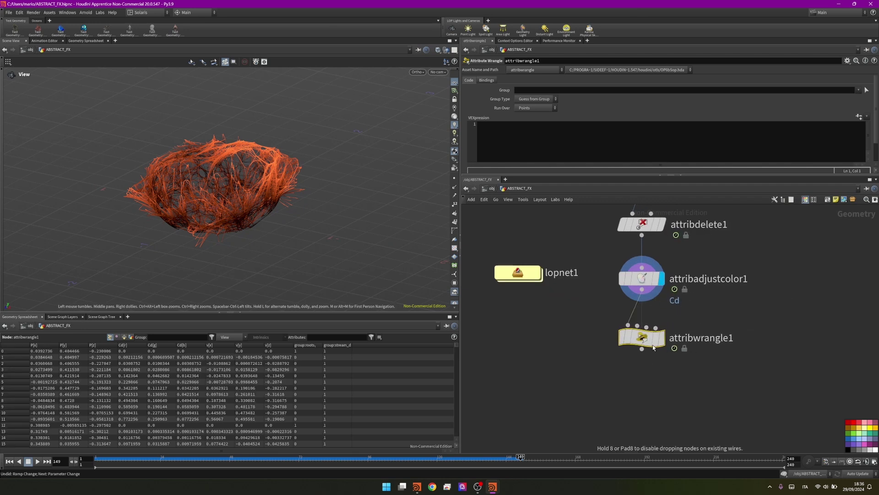
Write f@width = chf("width"), create the Width parameter and set it to 0.0063
click(517, 149)
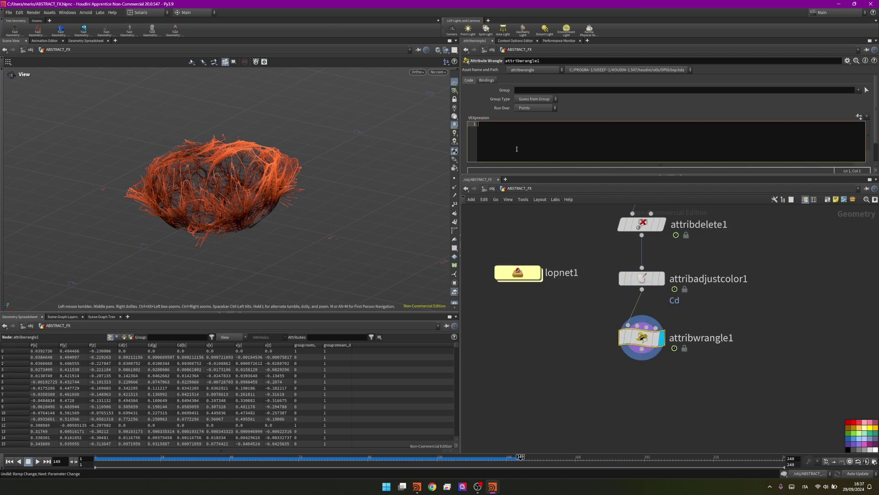
text(f)
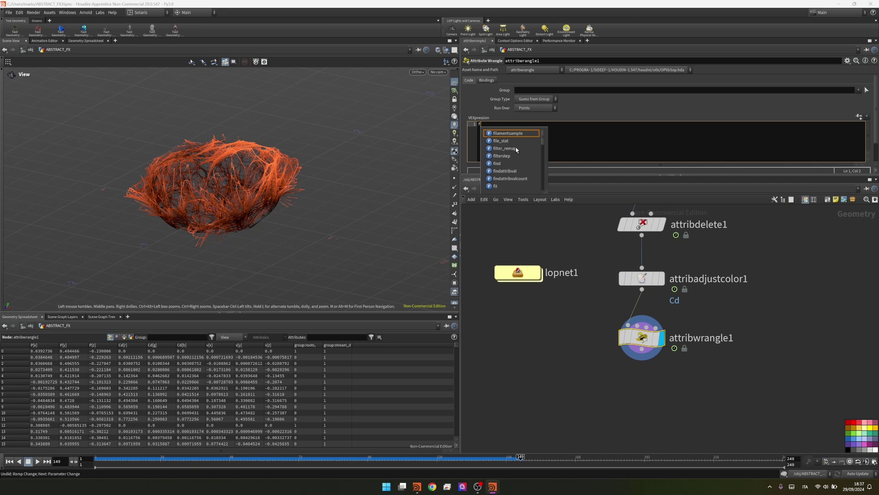
text(@width = chf)
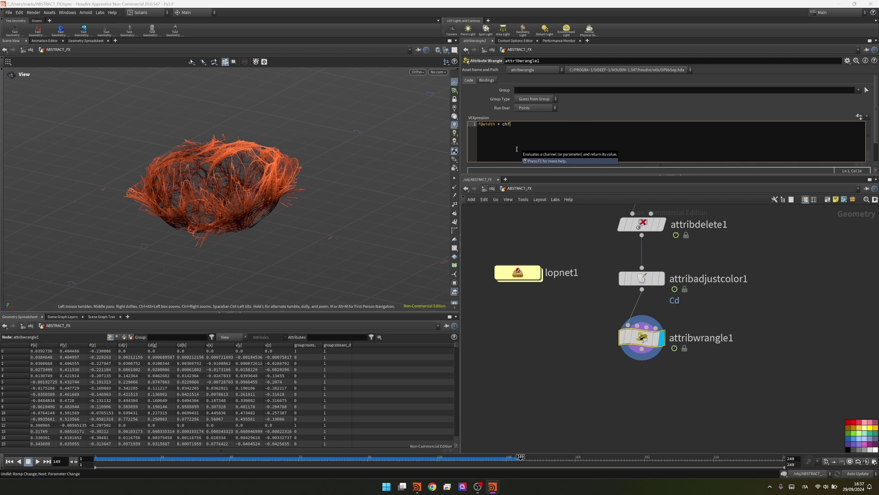
text(("width");)
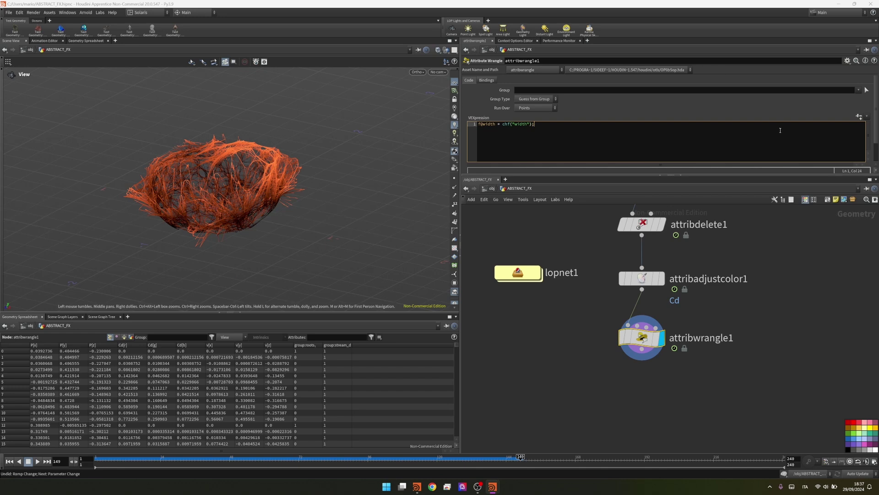
click(859, 116)
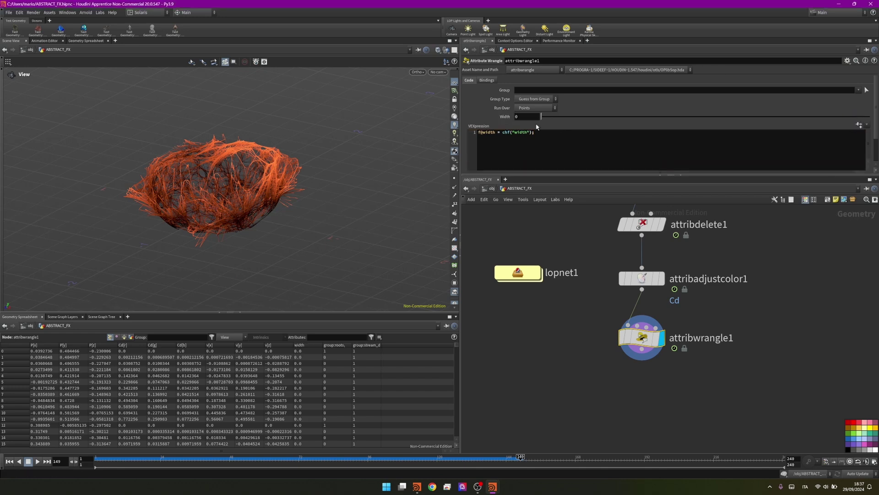
drag(548, 118, 627, 117)
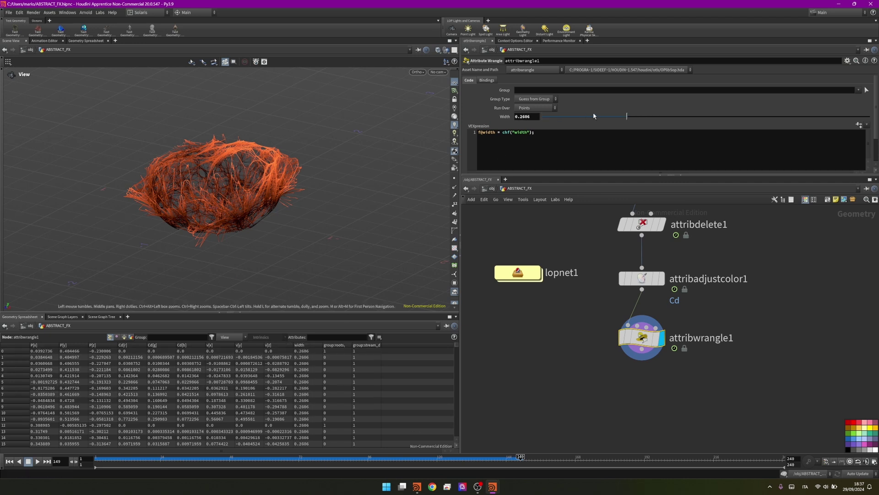
drag(594, 116, 546, 120)
Enter lopnet1 and frame the hair geometry in the viewport
double_click(531, 274)
scroll(396, 182, up, 5)
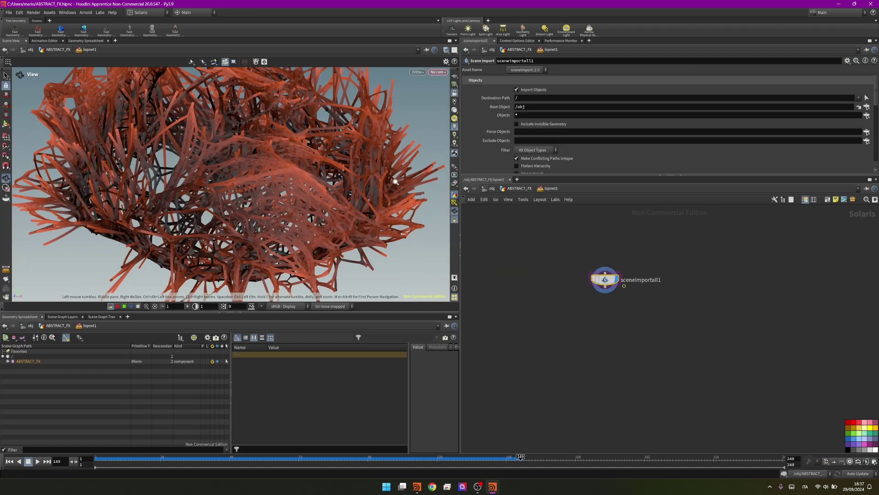
scroll(395, 181, down, 5)
key(Return)
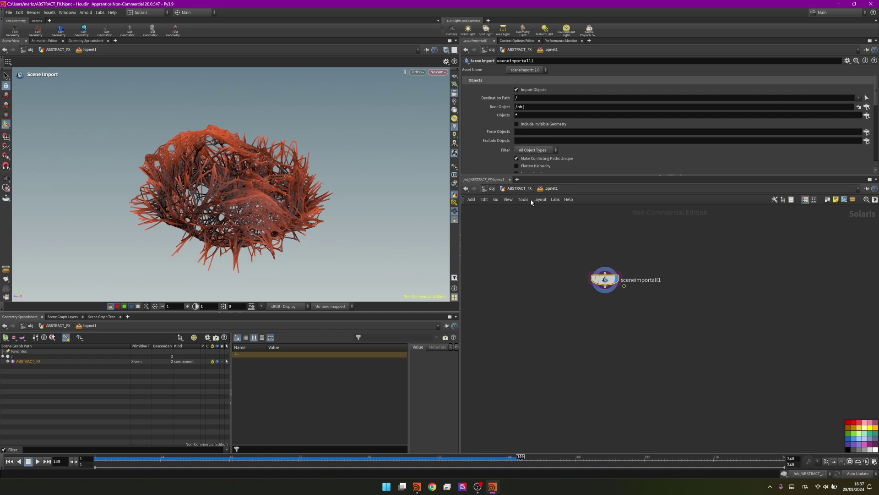
Set attribwrangle1's Width to 0.0007 in ABSTRACT_FX
key(u)
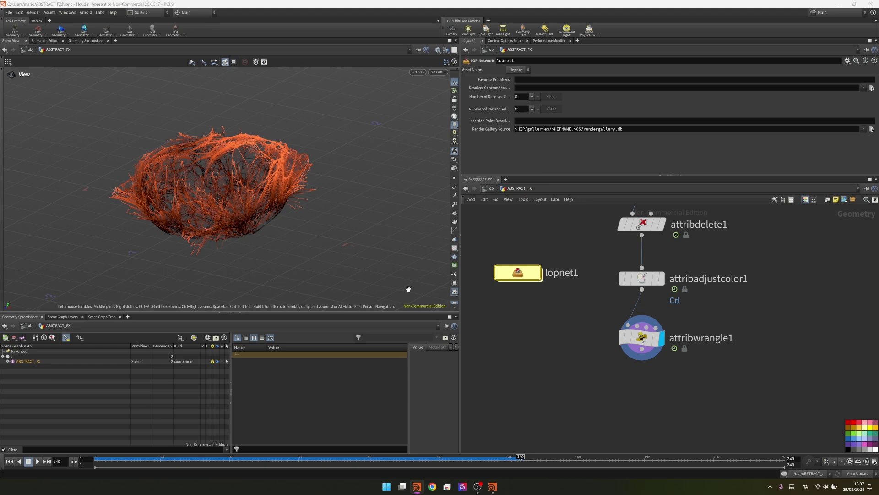
click(642, 337)
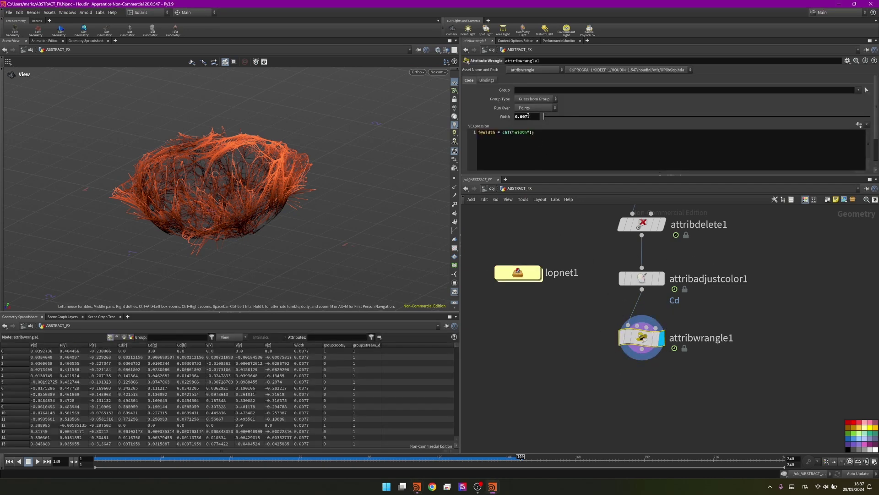
click(528, 116)
key(Return)
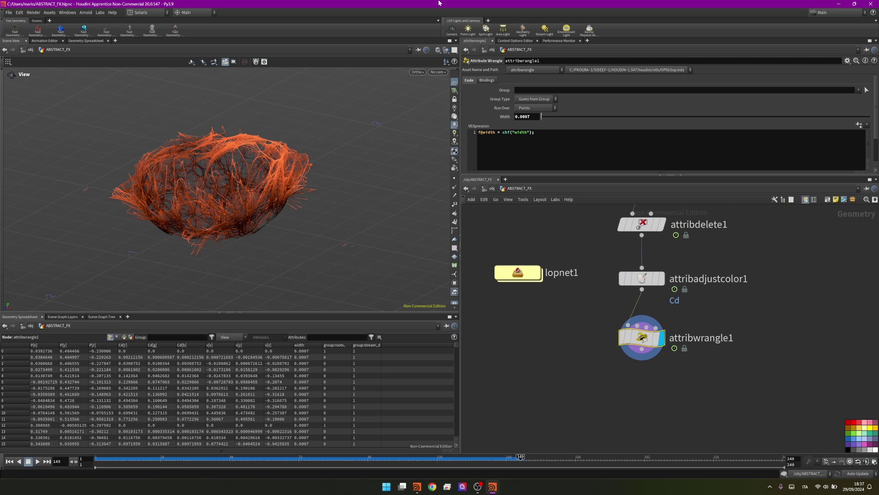
Return to lopnet1 and tumble the view to inspect the thinner strands
double_click(518, 273)
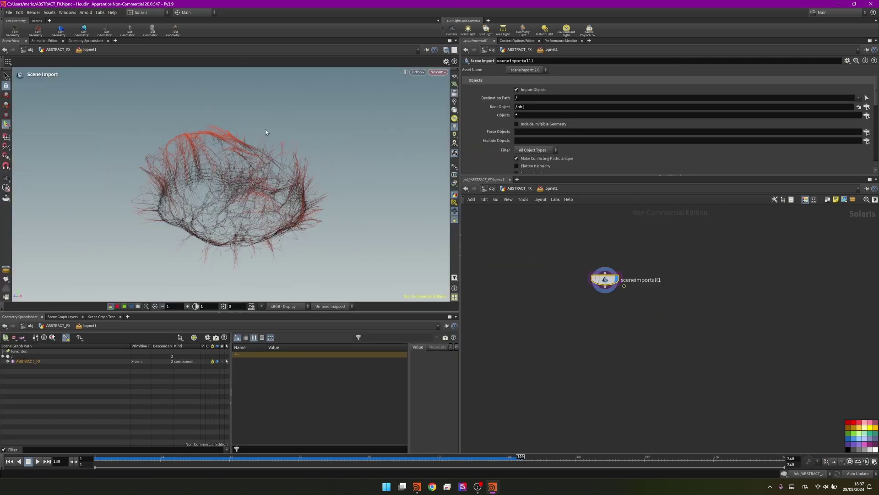
key(Escape)
drag(268, 135, 226, 196)
key(Return)
scroll(609, 307, up, 3)
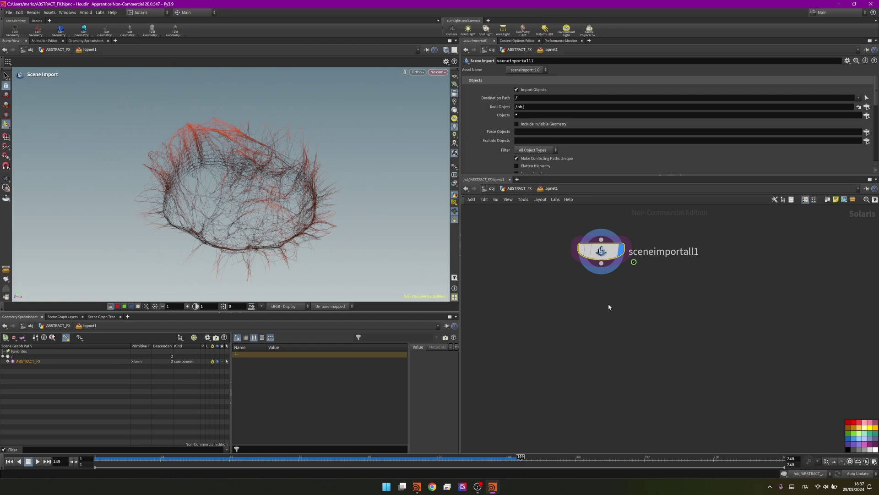
click(483, 269)
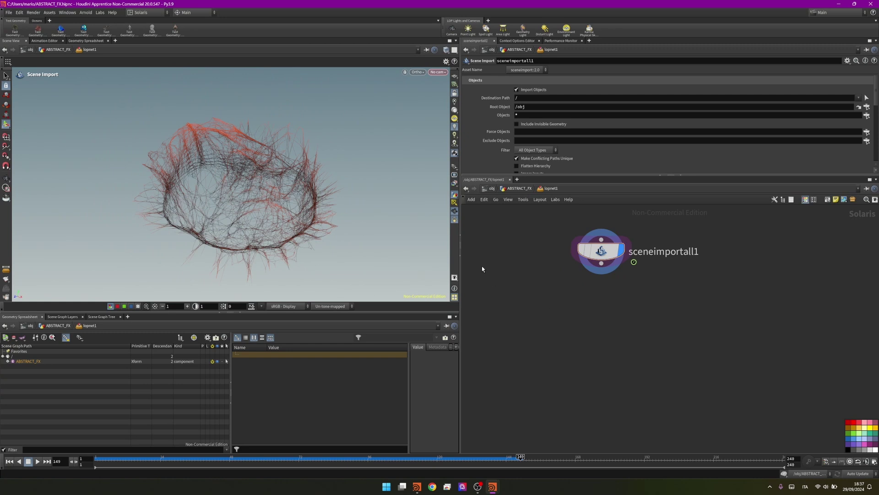
Add a black Null below attribwrangle1 in ABSTRACT_FX
click(511, 190)
key(Tab)
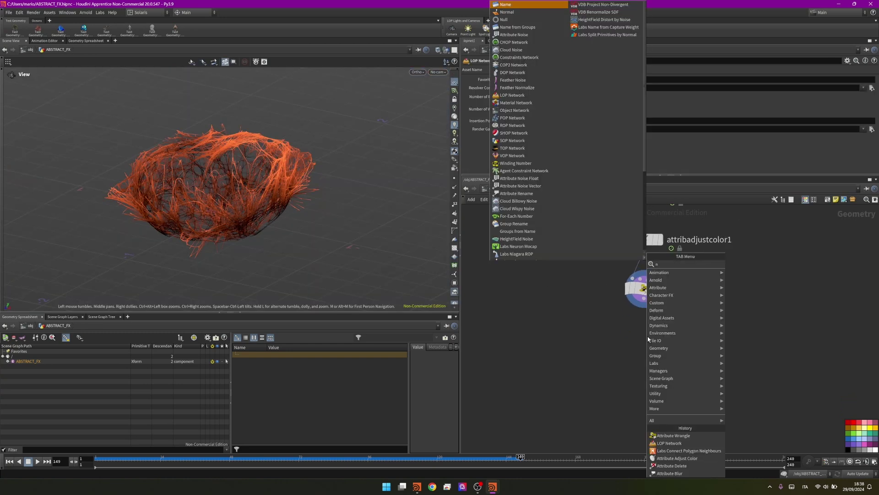
text(null)
key(Return)
click(648, 337)
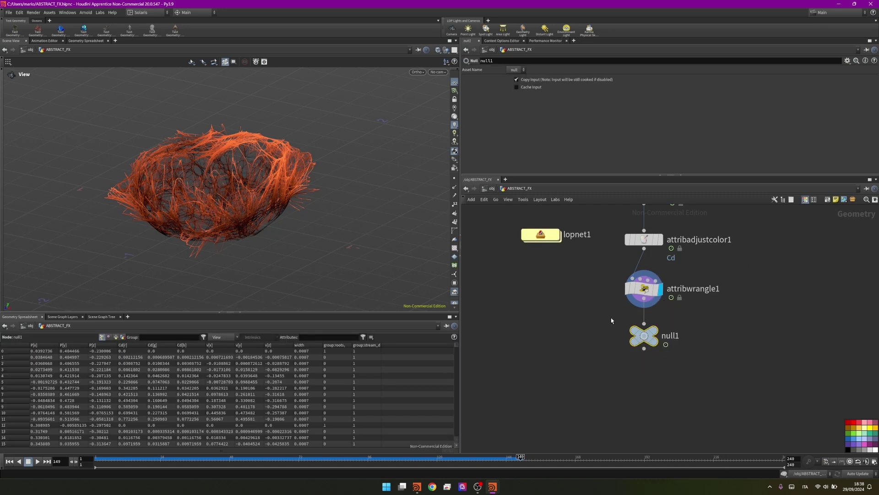
key(c)
key(c)
click(846, 448)
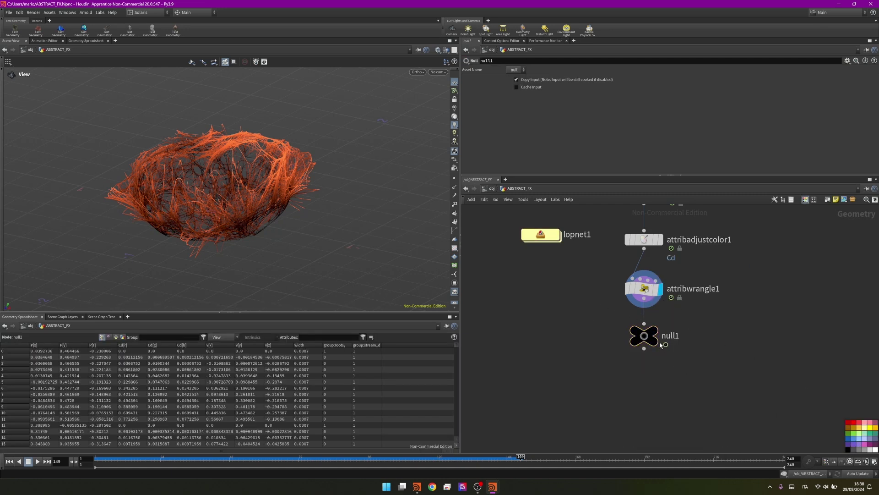
Rename the null to ABSTRACT_FX_OUT
double_click(676, 337)
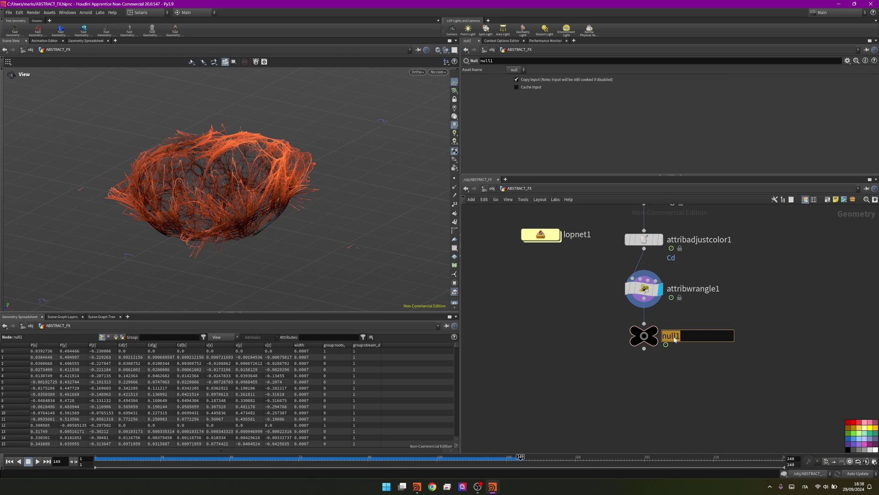
key(super+v)
click(776, 403)
text(_)
text(out)
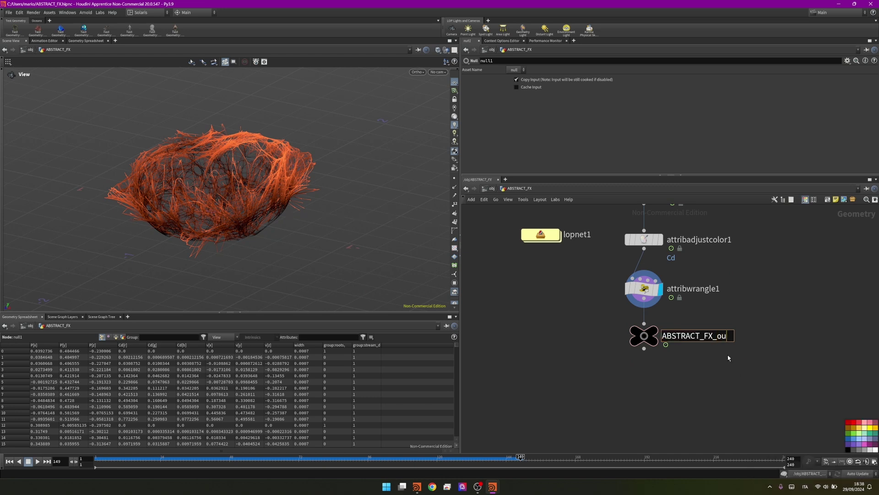
key(BackSpace)
key(BackSpace)
key(BackSpace)
text(OUT)
key(Return)
Tidy the node layout and enter lopnet1 for the Solaris scene
scroll(623, 283, down, 8)
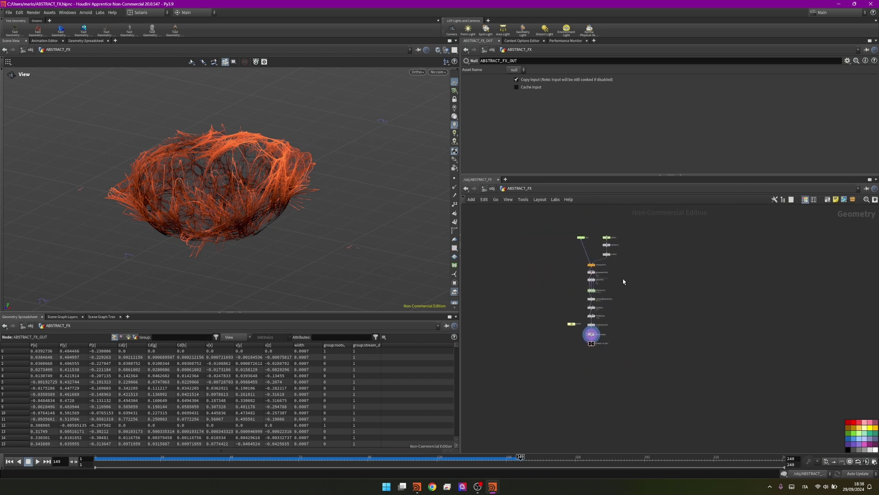
key(l)
key(ctrl+a)
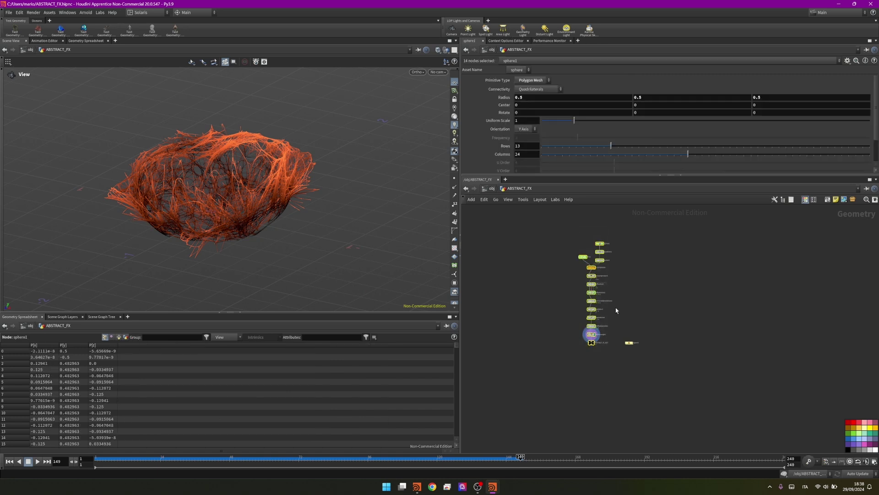
scroll(604, 353, up, 3)
click(638, 331)
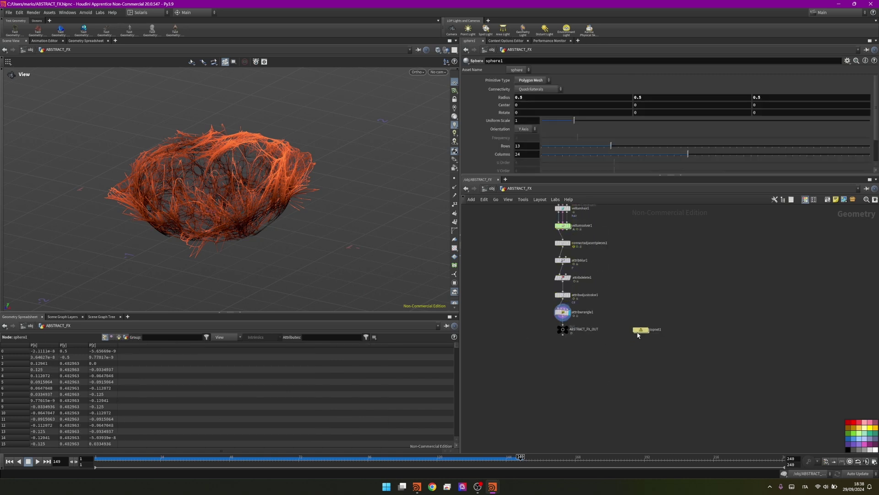
scroll(639, 332, up, 3)
double_click(639, 332)
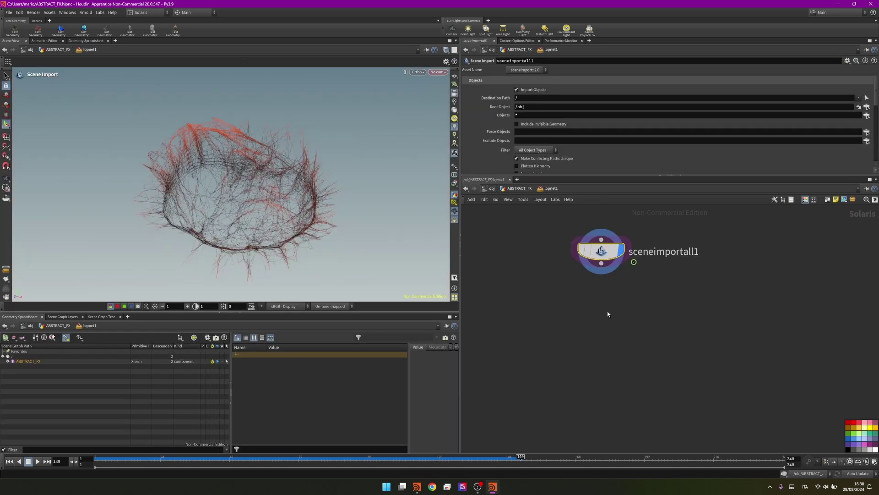
Add a displayed Karma Physical Sky below sceneimportall1 with intensity 3
key(Tab)
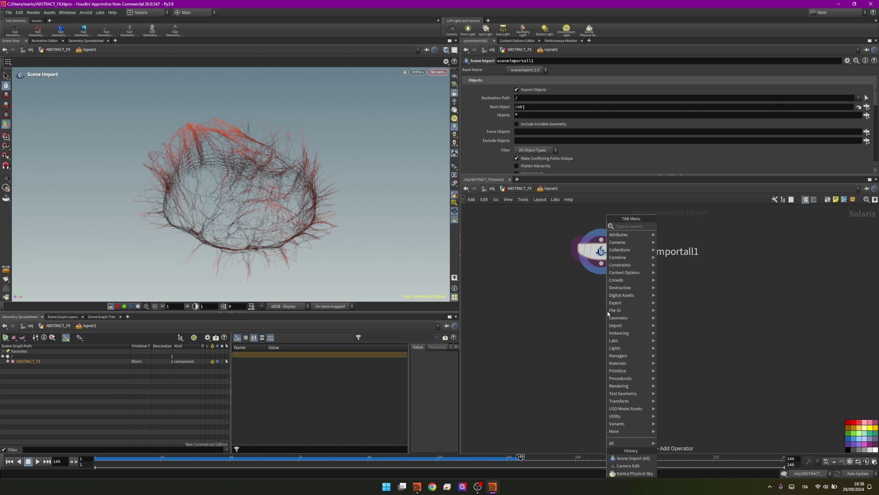
text(kar)
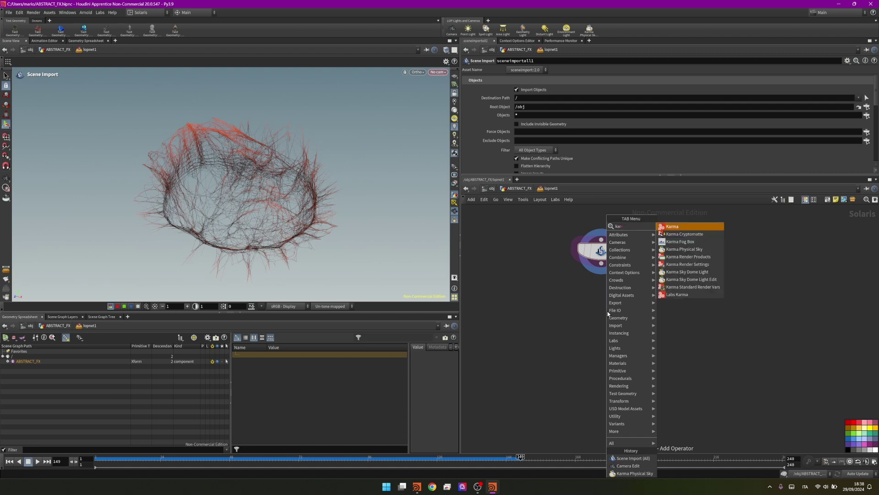
text(maph)
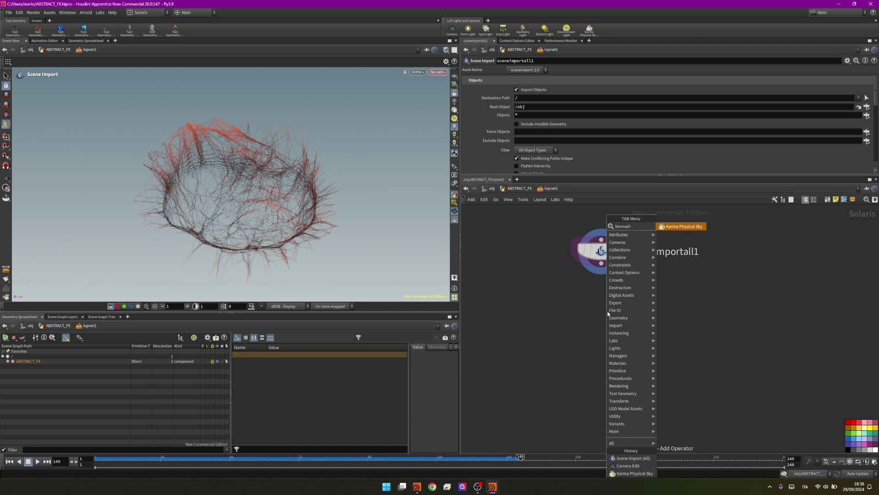
key(Return)
click(602, 307)
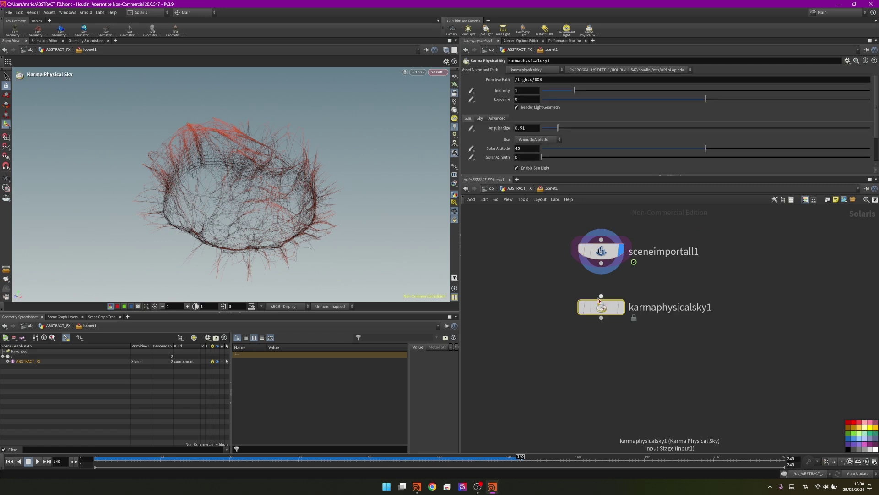
click(621, 307)
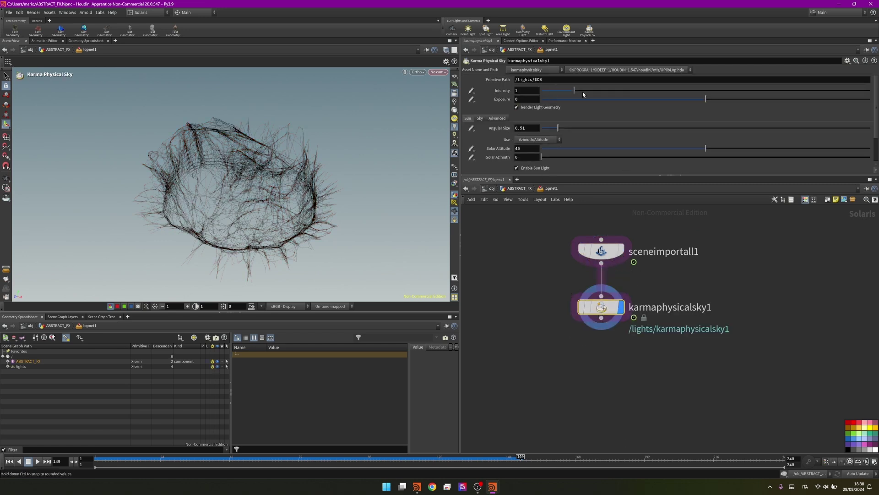
click(527, 90)
text(3)
key(Return)
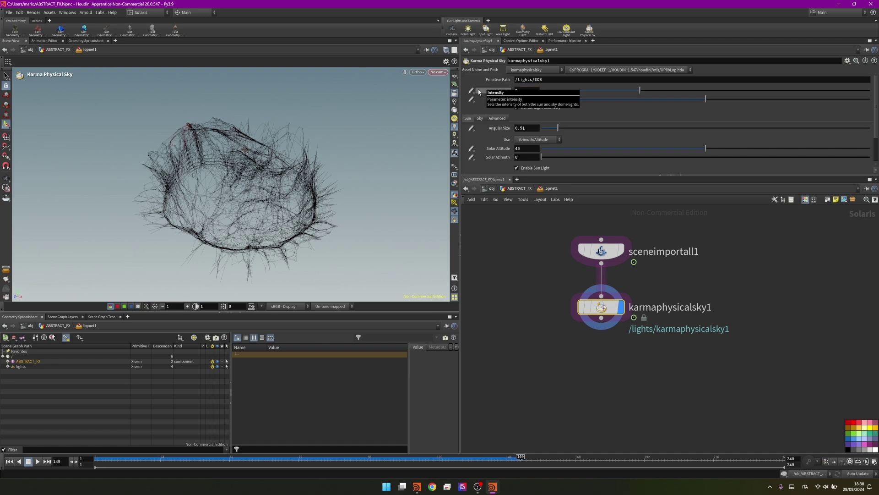
Position the sun at azimuth 48.9 and altitude 71.06 using the sky light handle
key(Escape)
drag(239, 186, 338, 189)
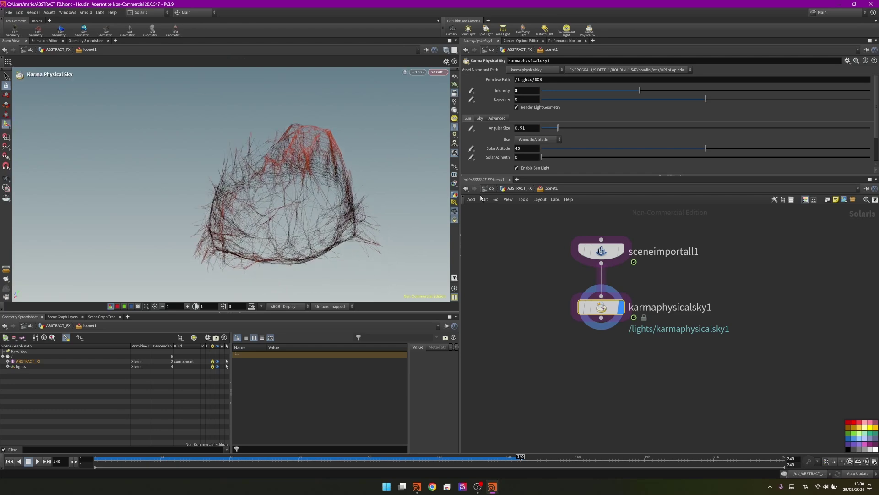
click(454, 202)
drag(260, 217, 272, 203)
key(Return)
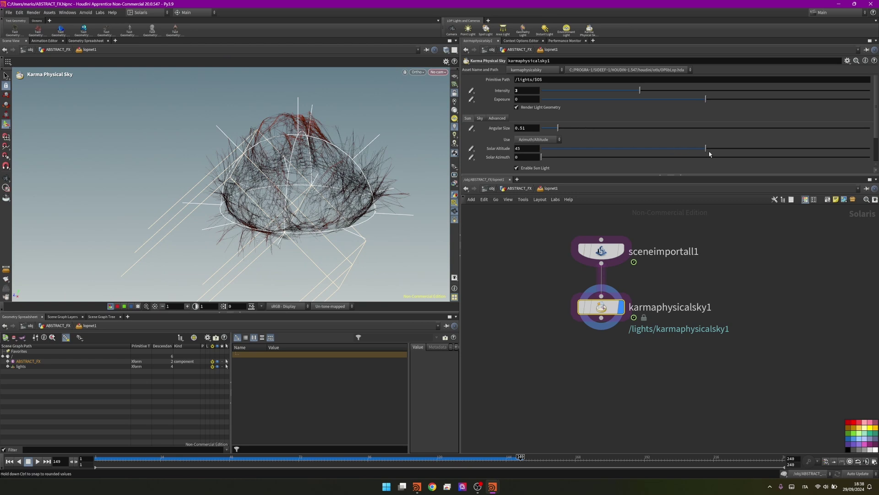
drag(597, 156, 586, 158)
drag(705, 148, 802, 156)
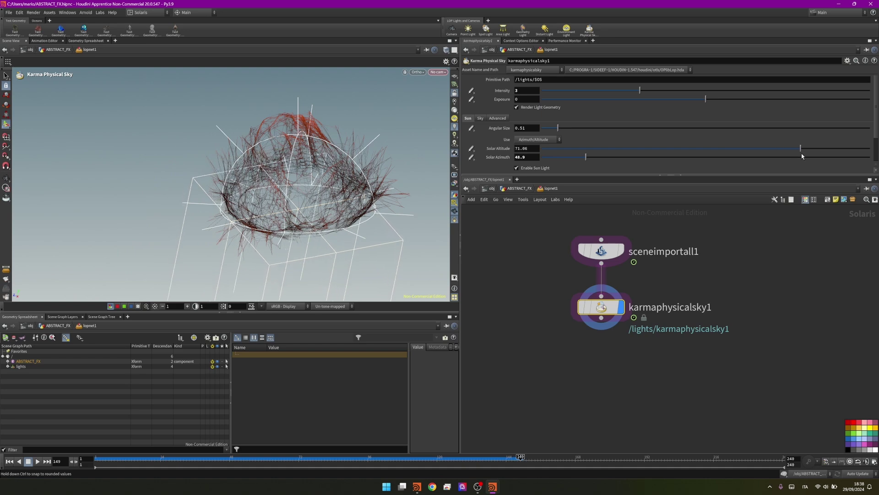
key(Escape)
drag(256, 179, 316, 158)
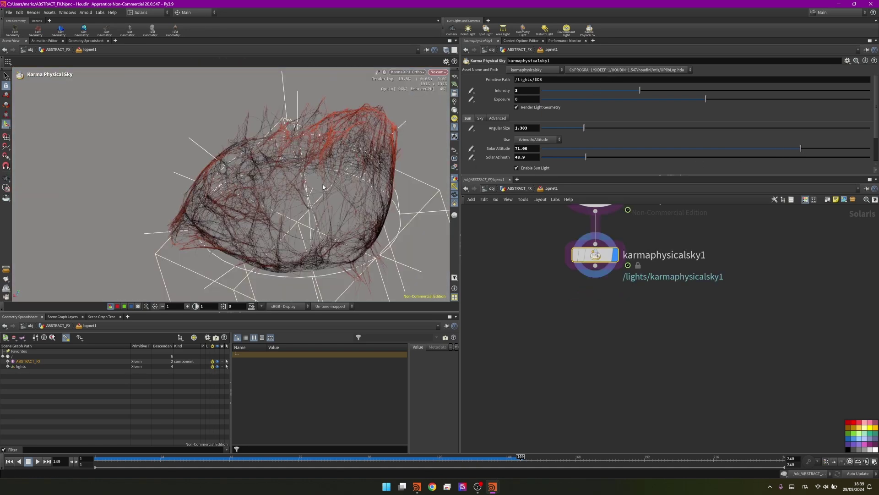
Switch the viewport to the Houdini GL preview and add camera1 below the sky node
click(404, 73)
click(403, 82)
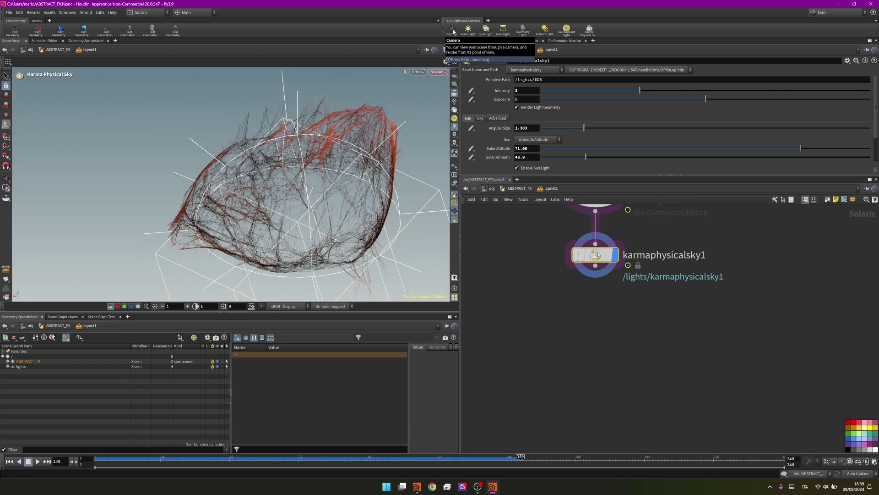
click(452, 31)
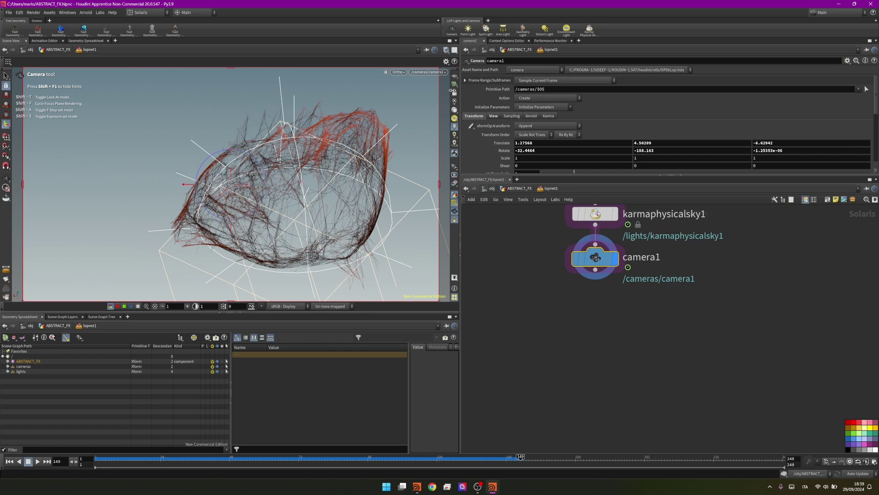
Lock the view to camera1, then pan and orbit to frame the whole hair web
click(455, 93)
key(Escape)
middle_drag(316, 192, 293, 189)
drag(293, 189, 323, 186)
click(6, 124)
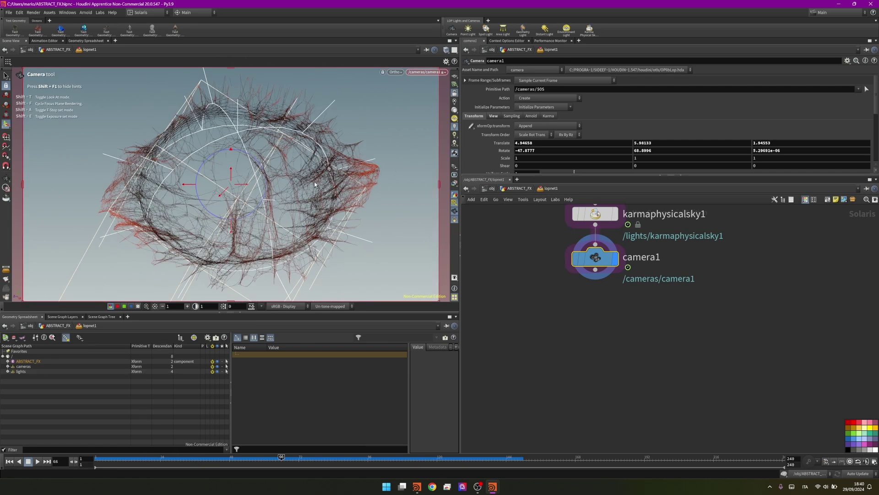
middle_drag(607, 236, 591, 290)
Darken the sky's ground albedo to 0.05 and render the viewport with Karma XPU
click(580, 267)
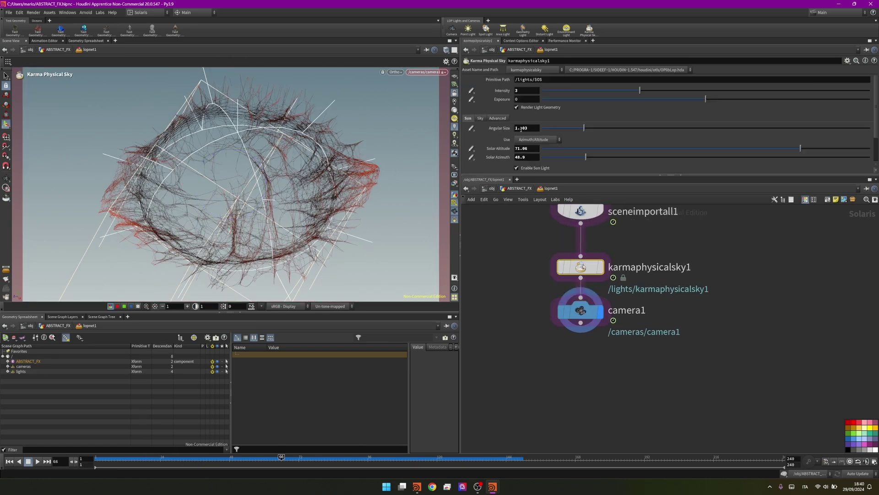
click(480, 119)
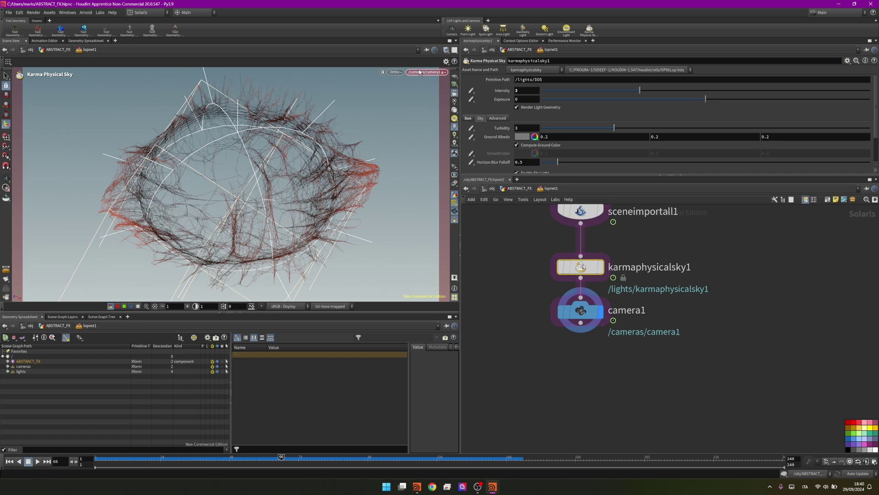
click(520, 137)
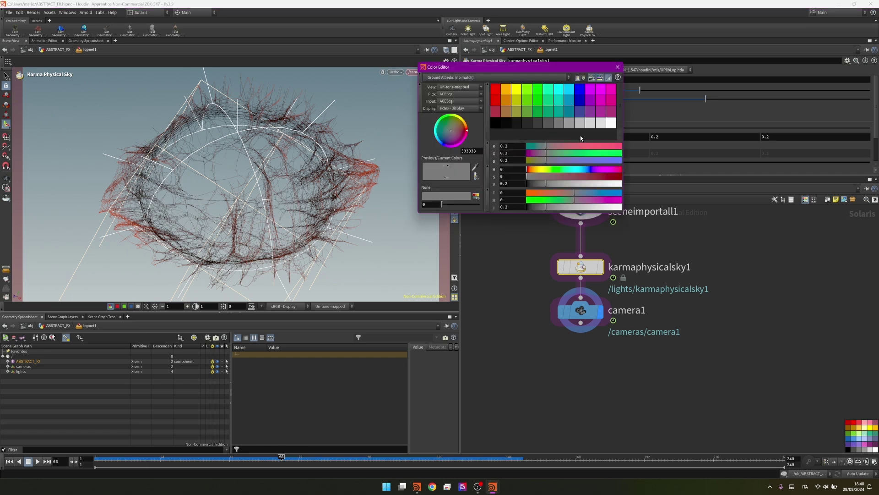
click(529, 126)
click(618, 67)
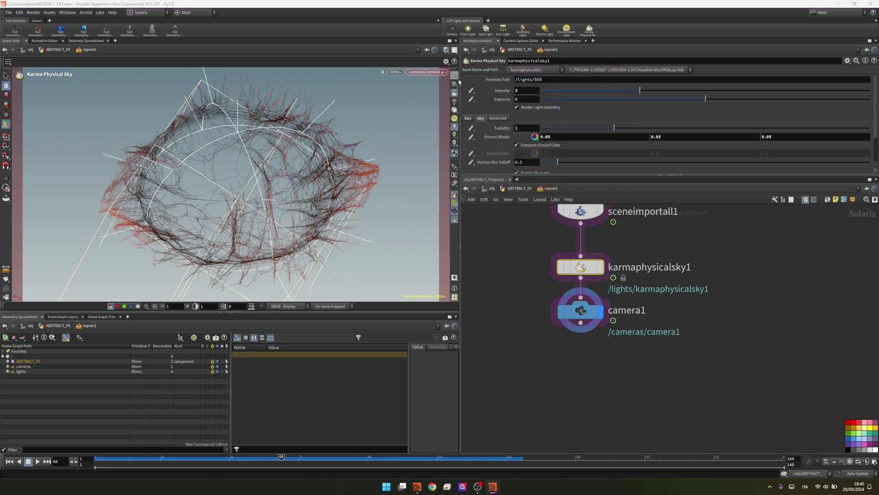
click(400, 72)
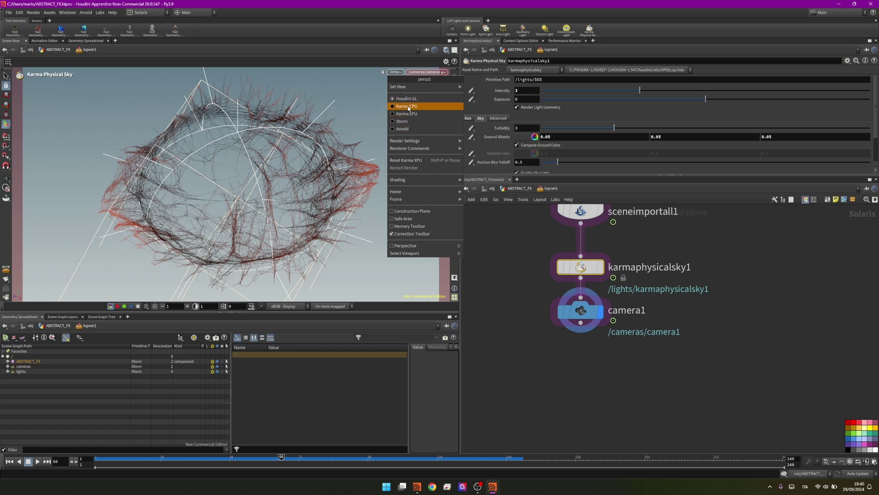
click(407, 114)
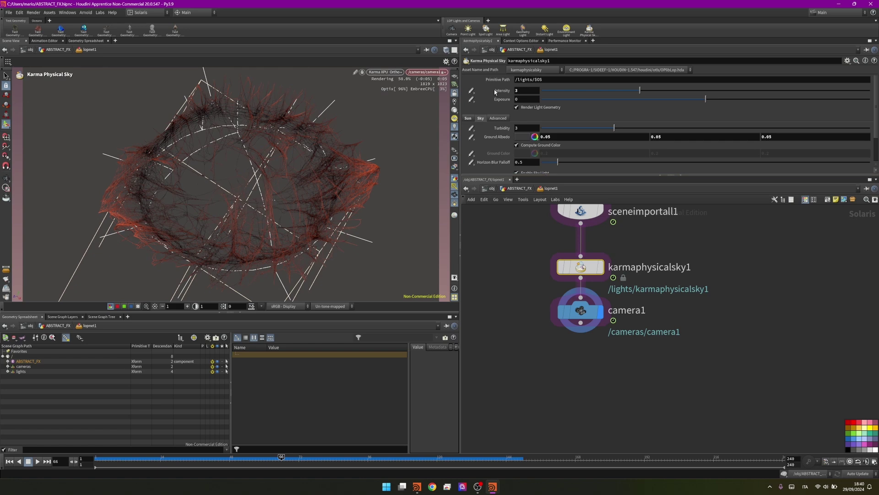
Raise sky intensity to 4.551, enlarge sun angular size to 1.666, and set azimuth 112.9
click(653, 89)
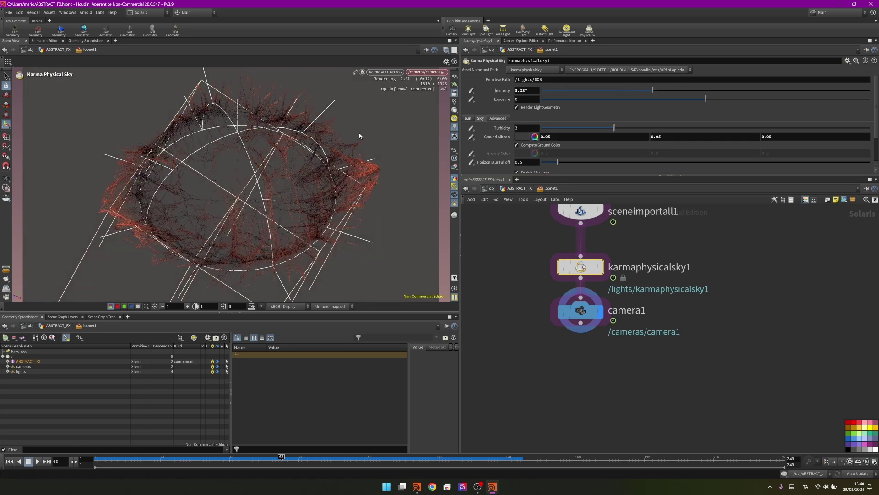
click(468, 118)
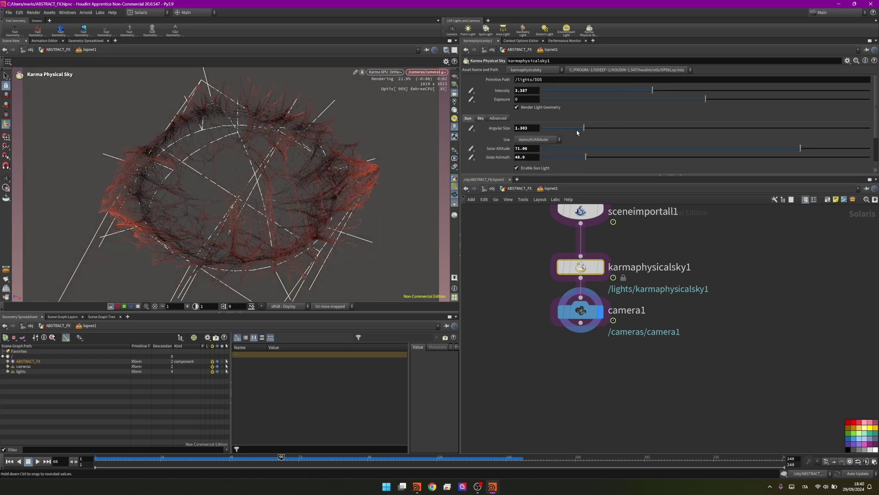
drag(564, 127, 596, 128)
drag(606, 158, 644, 158)
drag(652, 90, 691, 92)
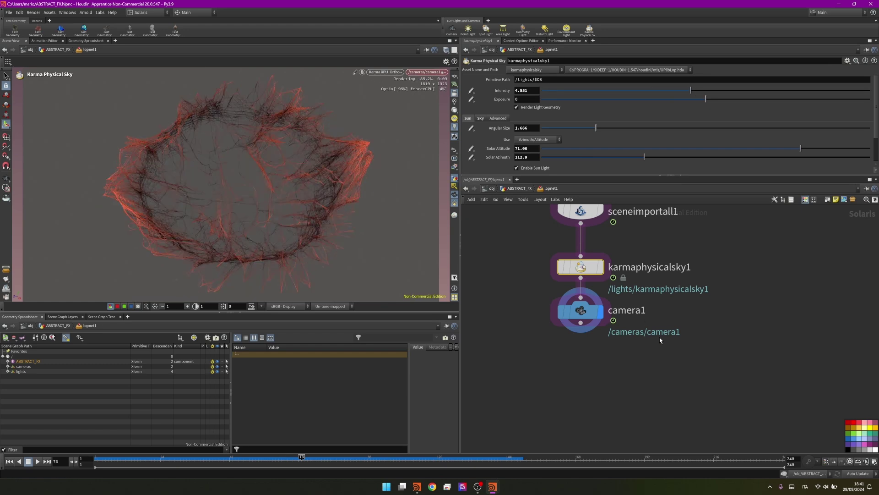
key(Tab)
text(kar)
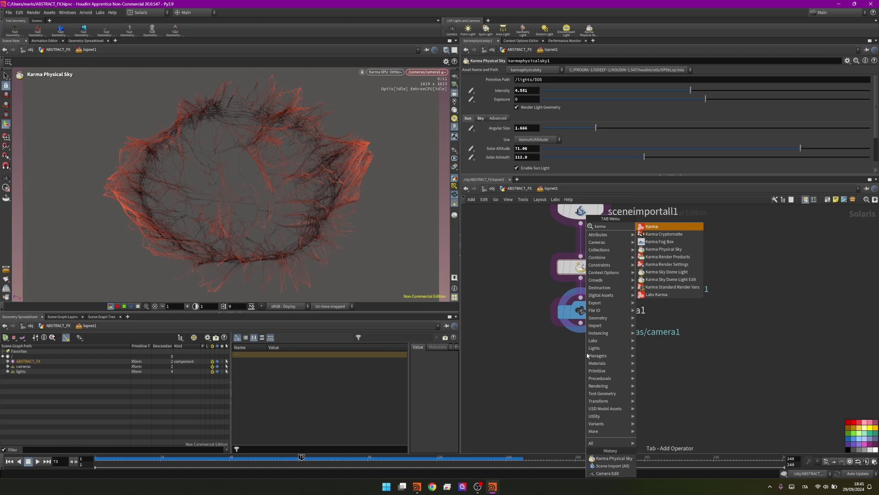
text(ma)
Add a displayed Karma Render Settings node below the camera, keeping 1280 resolution width
click(667, 264)
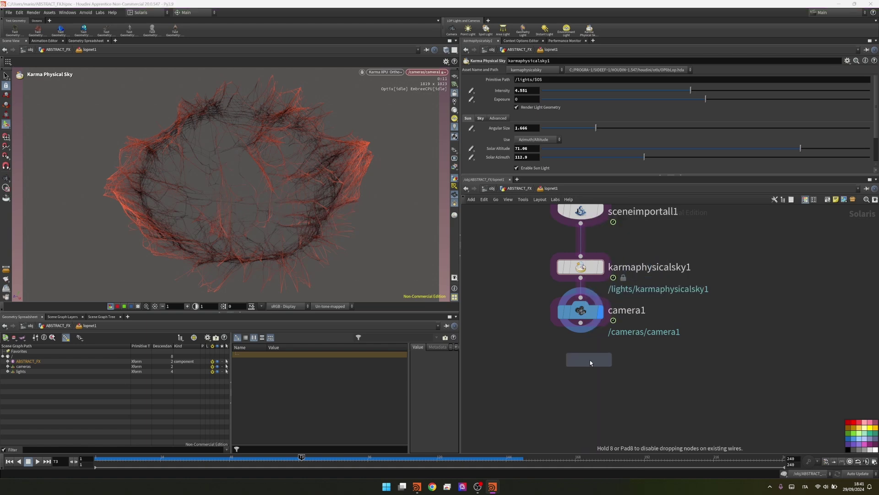
click(581, 383)
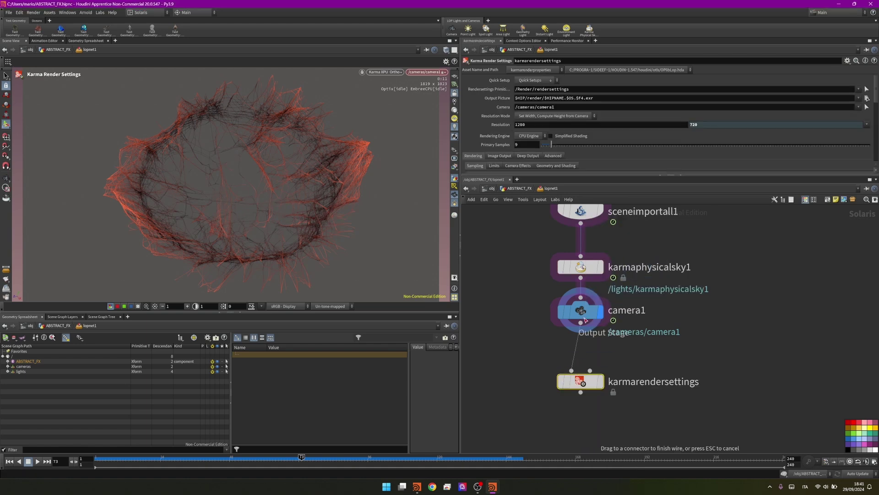
click(385, 72)
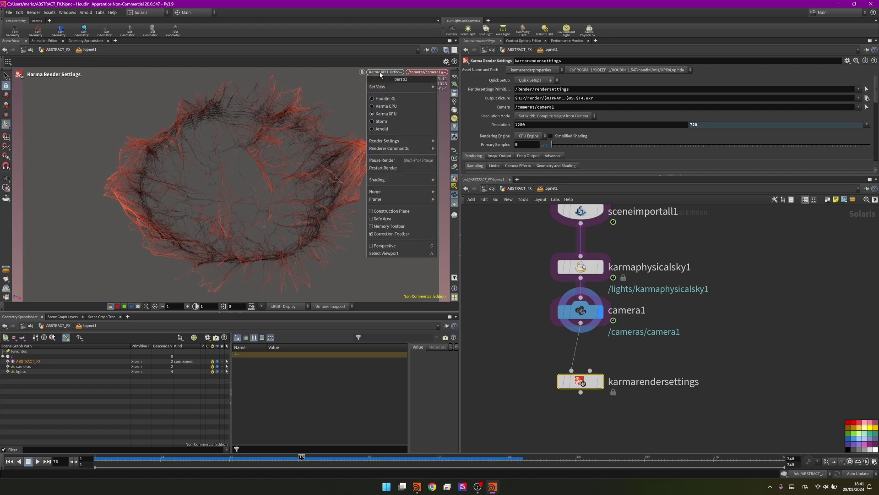
click(389, 98)
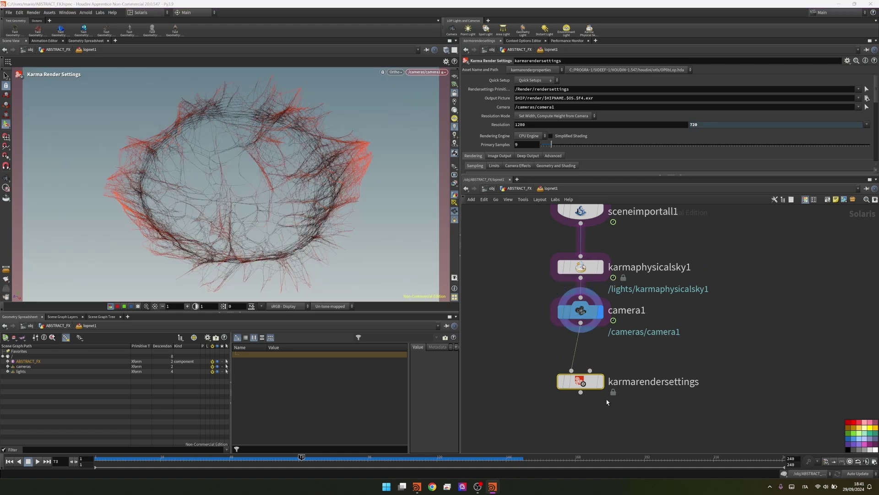
click(600, 381)
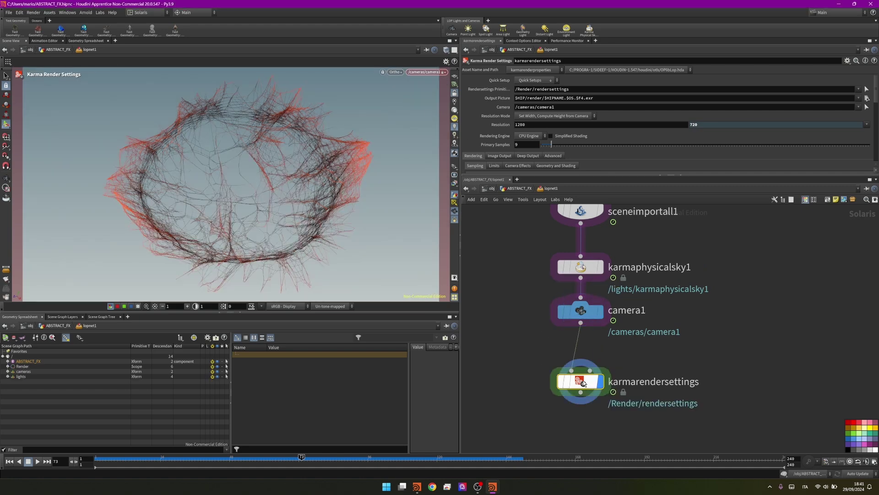
click(544, 127)
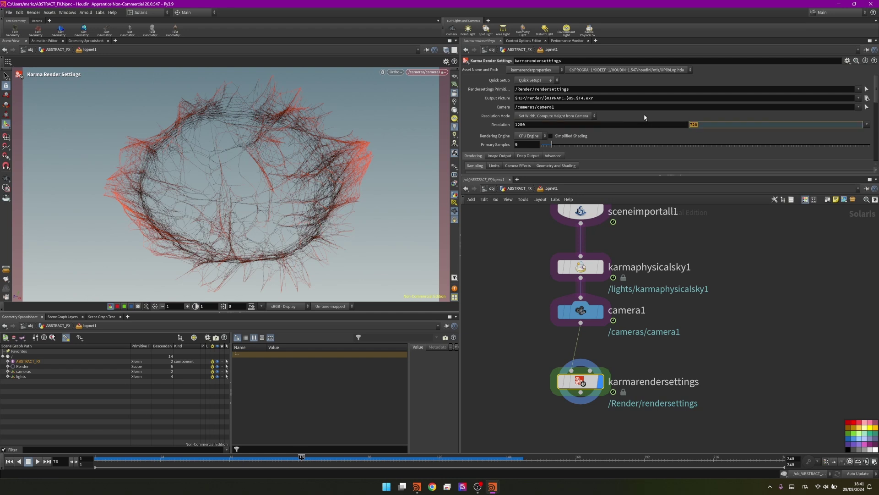
key(Return)
Rename camera1 to MainCam and set the render camera to /cameras/MainCam
double_click(559, 109)
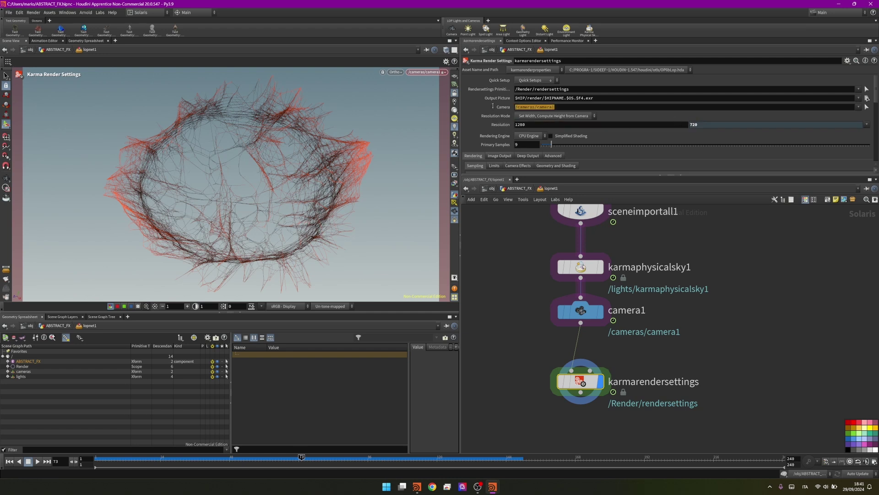
double_click(617, 311)
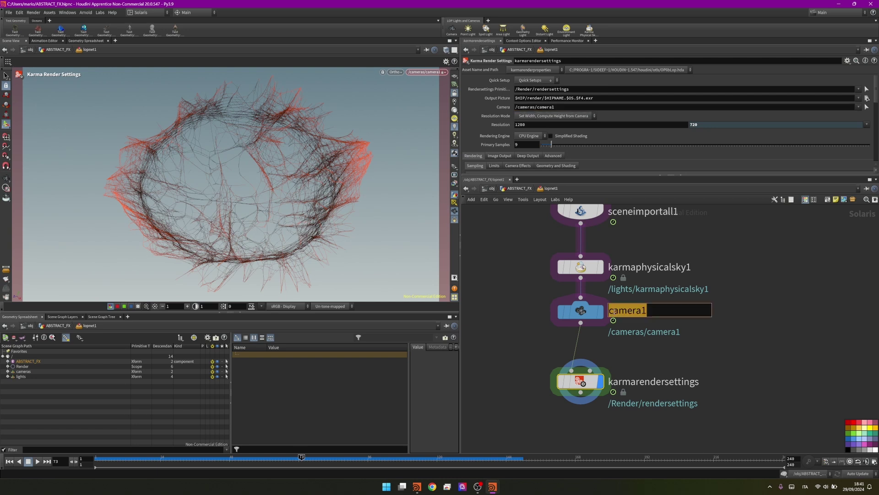
text(Main)
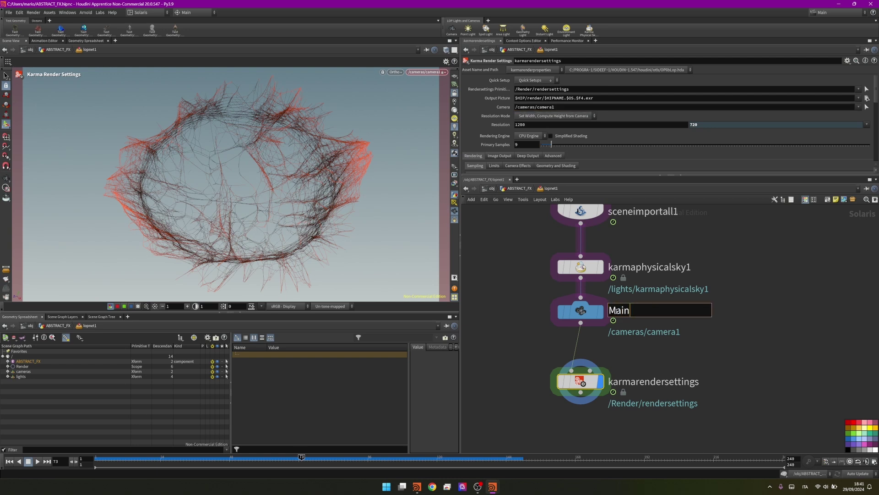
text(Cam)
key(Return)
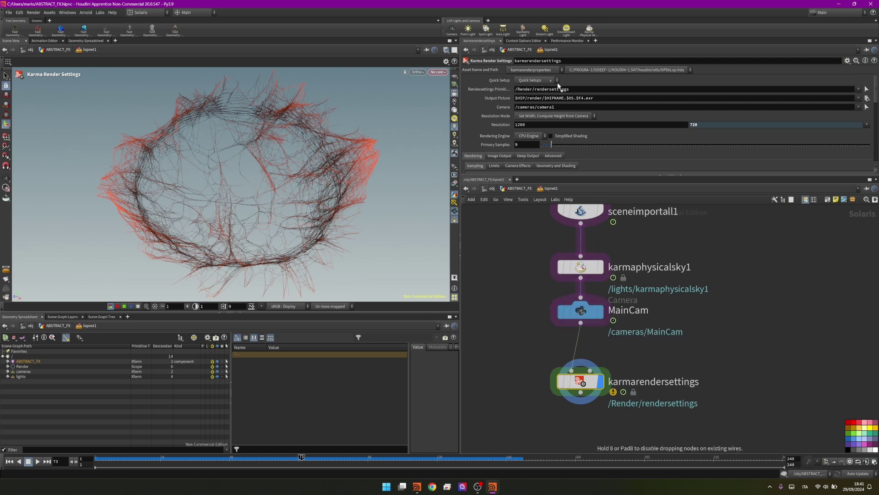
drag(540, 108, 551, 110)
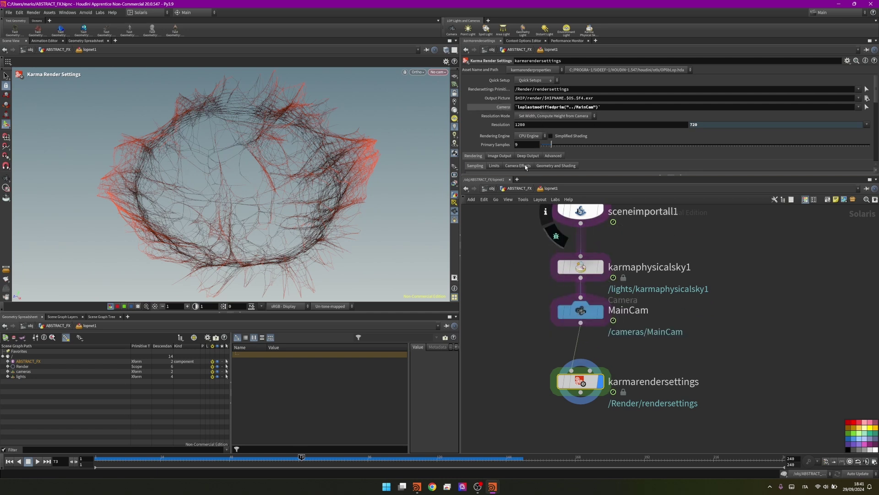
ctrl+middle_click(504, 107)
click(866, 107)
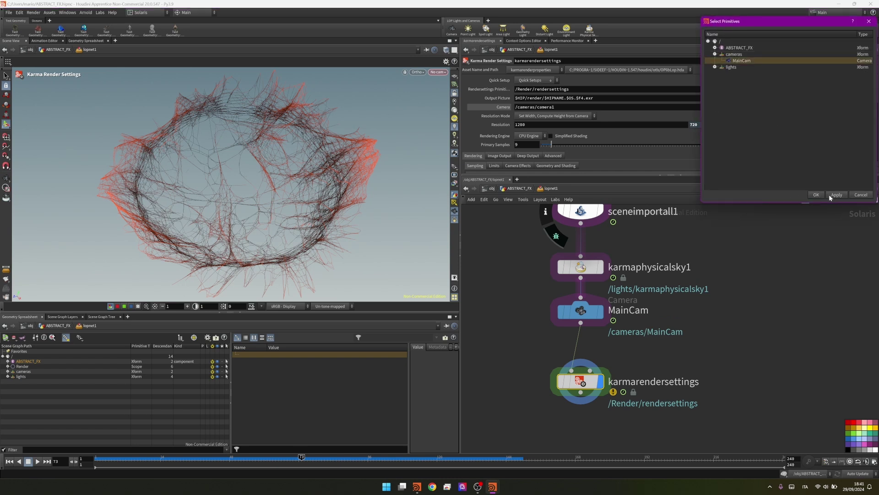
click(816, 195)
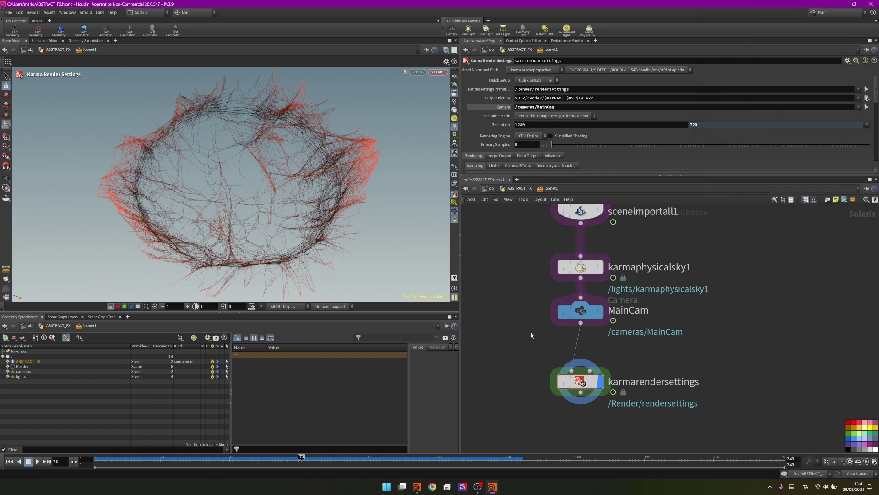
scroll(531, 331, down, 2)
drag(565, 324, 565, 330)
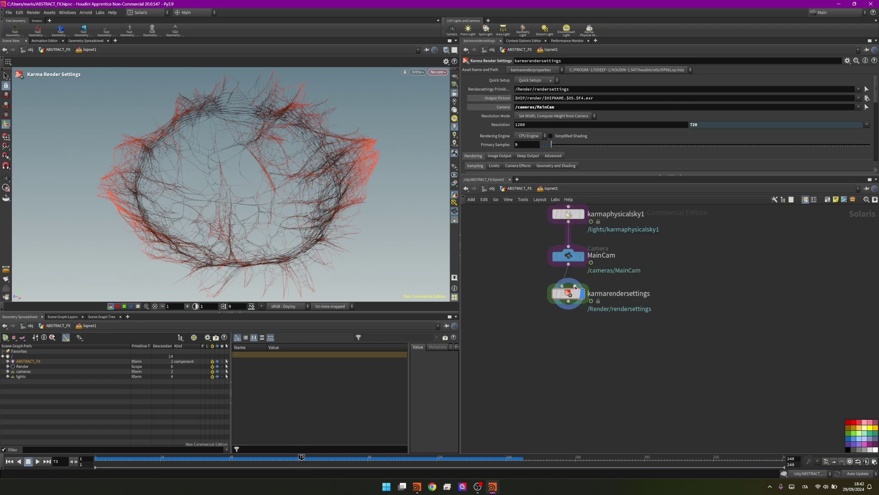
Select MainCam, show its View settings, and orbit the Karma XPU render of the hair web
scroll(576, 287, up, 2)
click(567, 250)
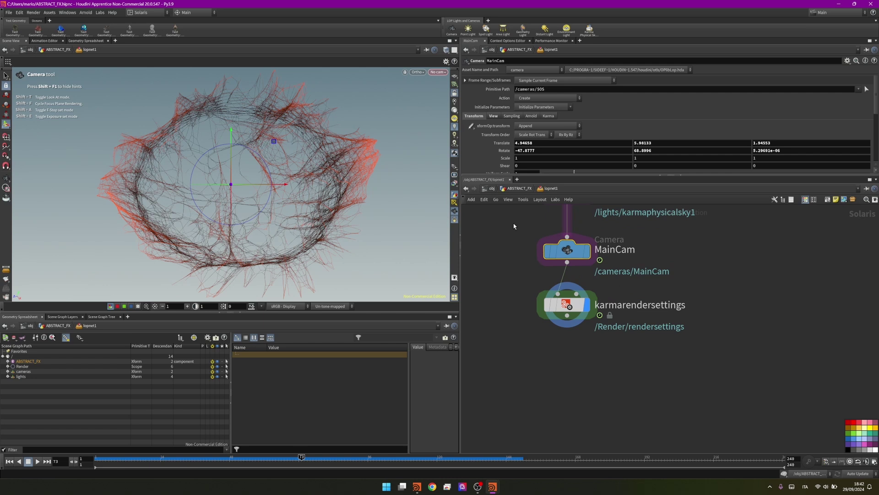
mouse_move(586, 270)
click(494, 116)
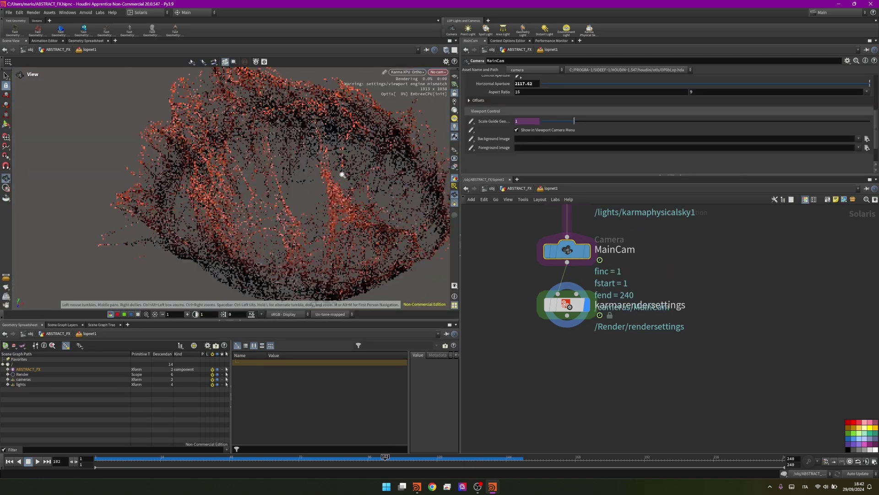
drag(317, 173, 257, 218)
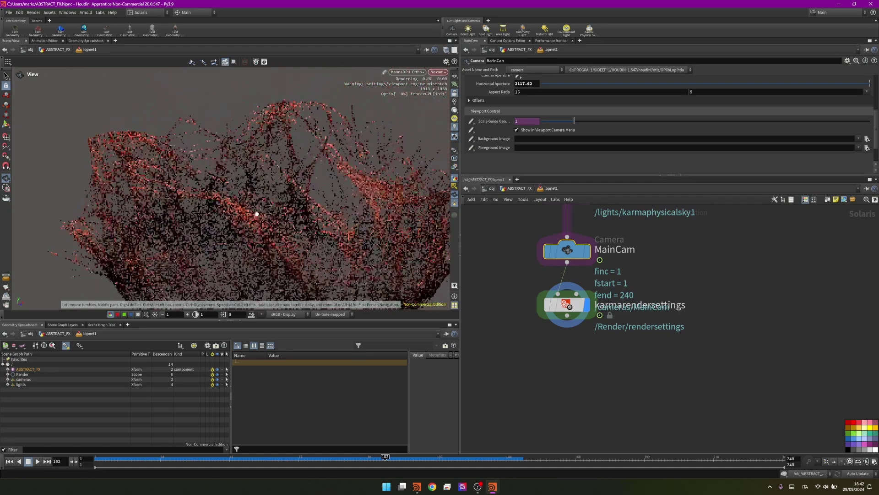
key(s)
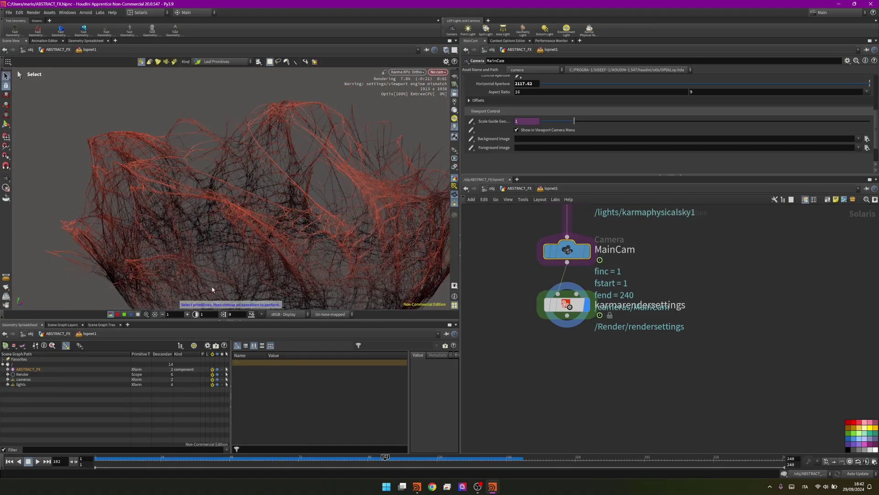